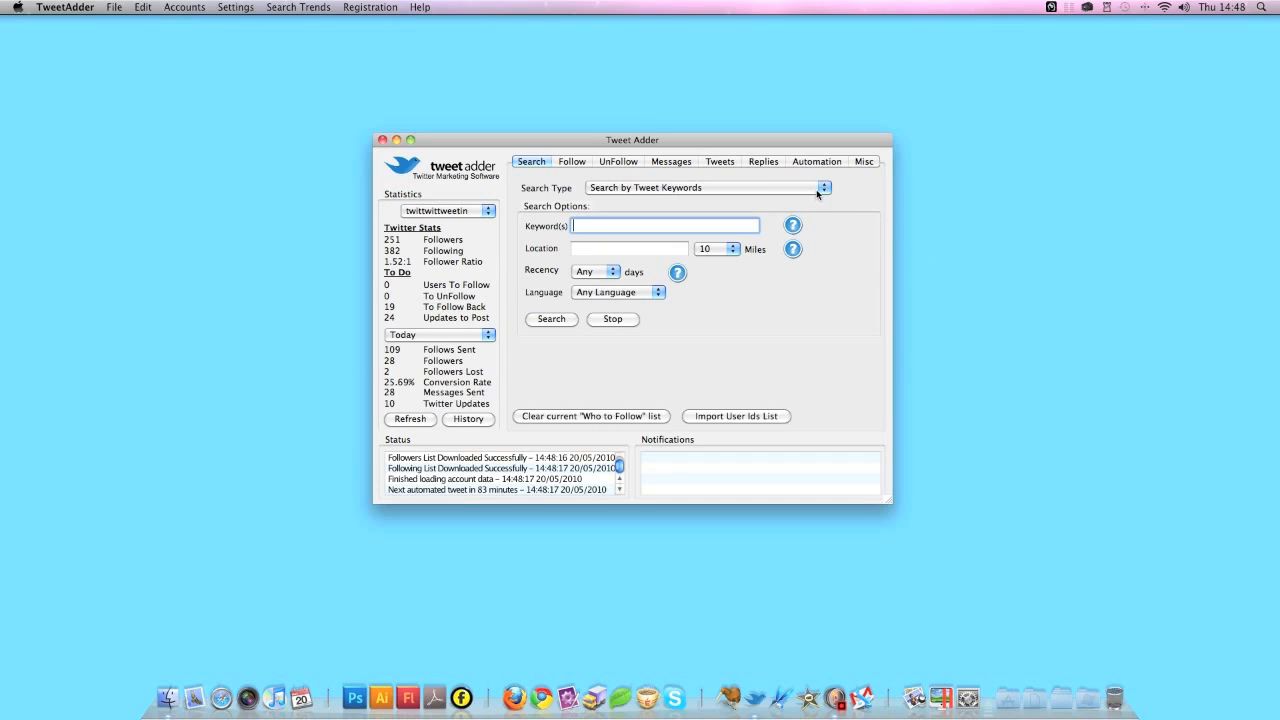
{"action": "left_click", "coordinate": [825, 232]}
{"action": "left_click", "coordinate": [640, 188]}
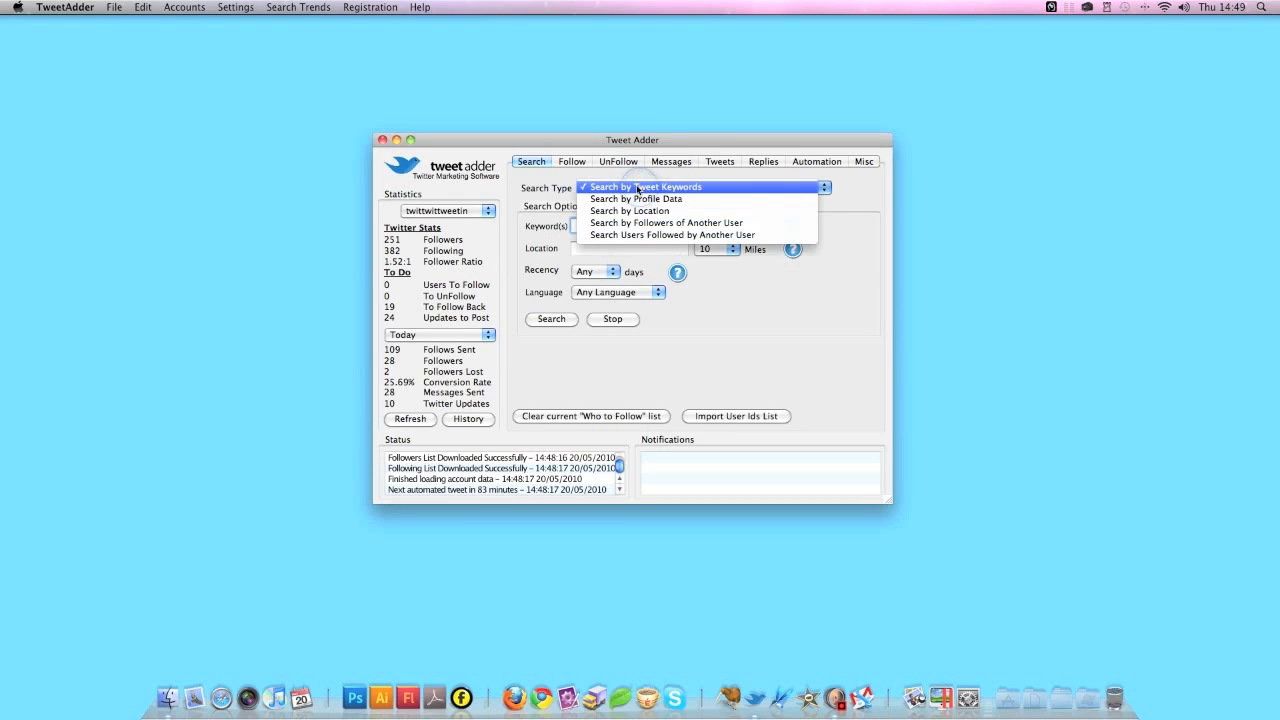
{"action": "left_click", "coordinate": [598, 188]}
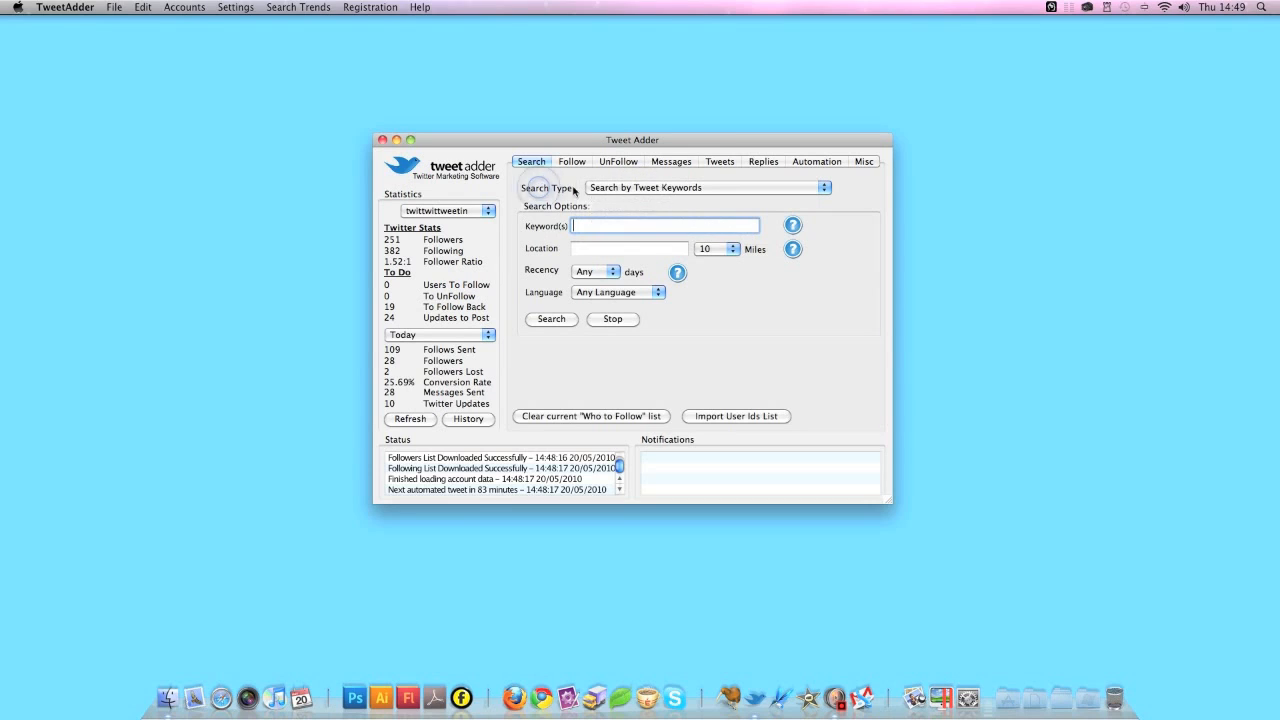
Set up a search by tweet keywords for the quoted phrase "I just bought an iPad" with a recency of 2 days.
{"action": "left_click", "coordinate": [705, 188]}
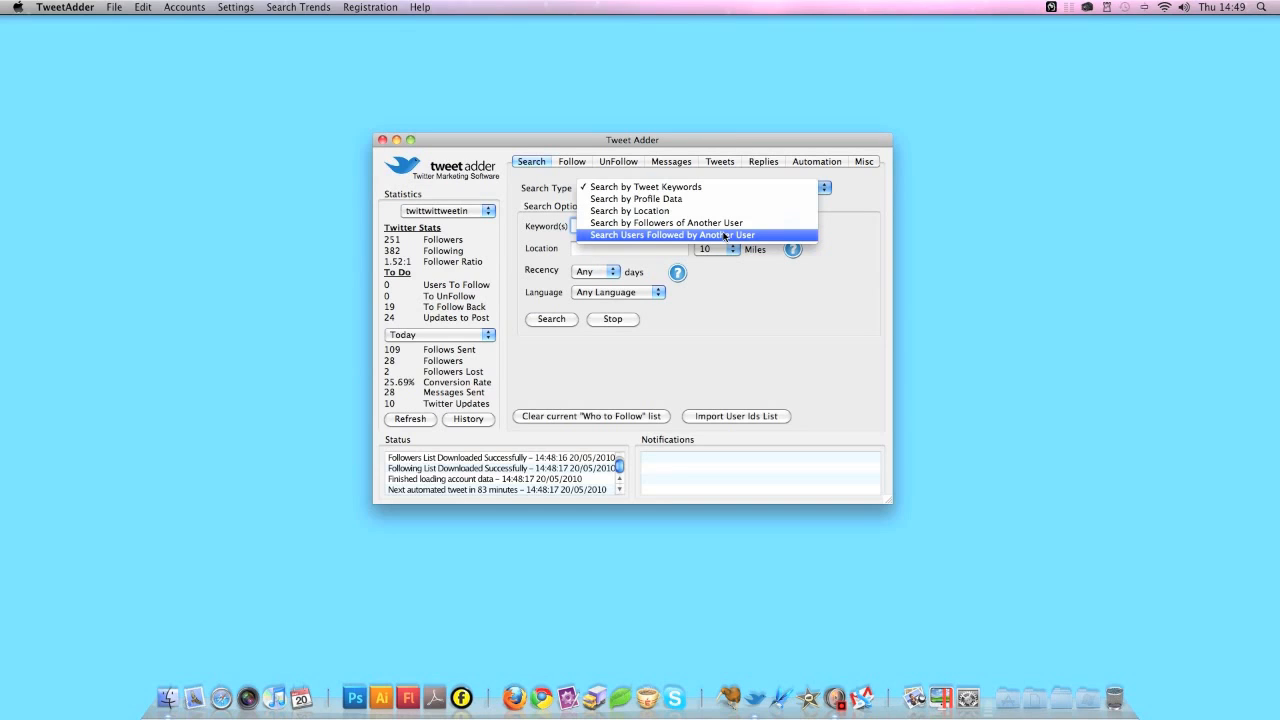
{"action": "left_click", "coordinate": [650, 187]}
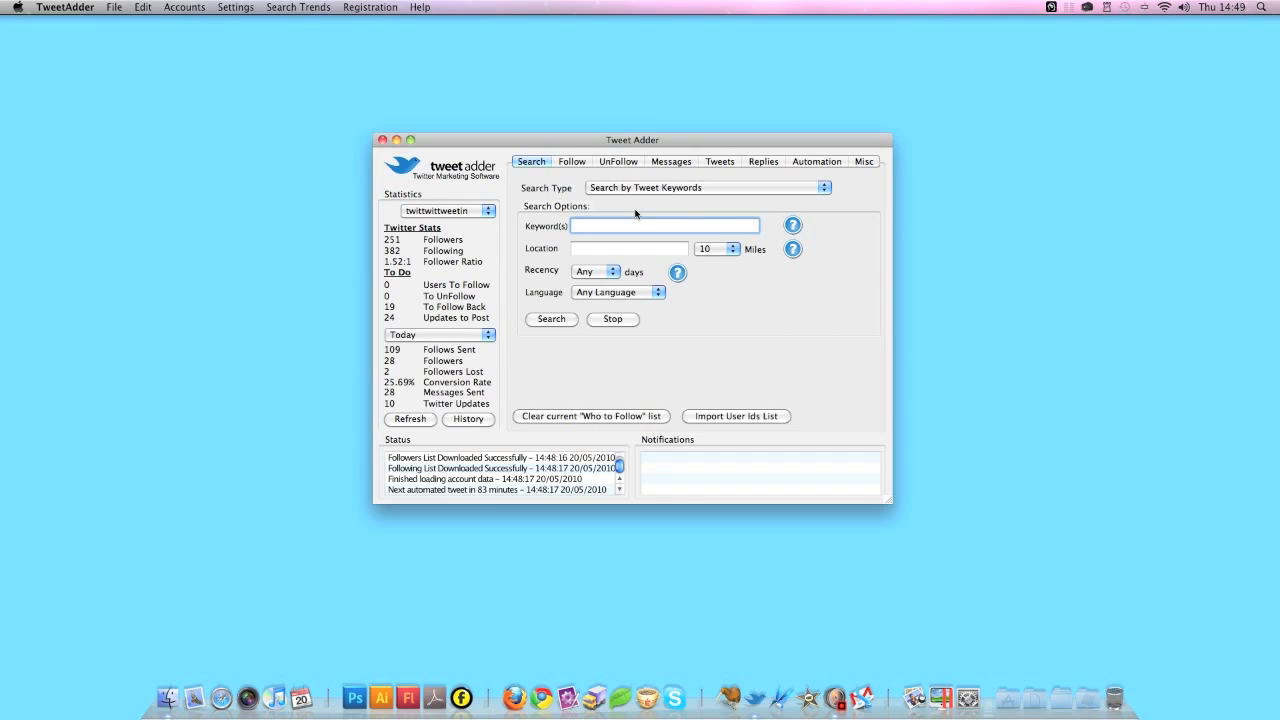
{"action": "type", "text": "\"I just bought an iPad\""}
{"action": "left_click", "coordinate": [612, 274]}
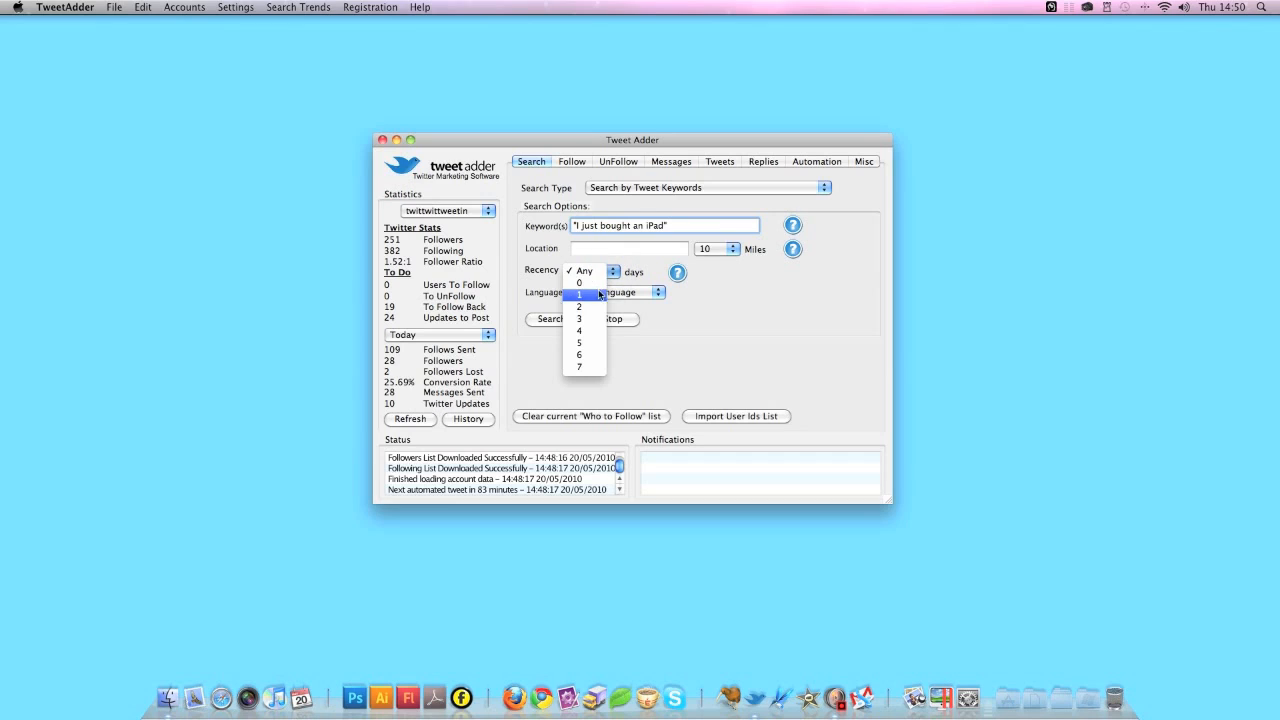
{"action": "left_click", "coordinate": [591, 311]}
{"action": "left_click", "coordinate": [786, 277]}
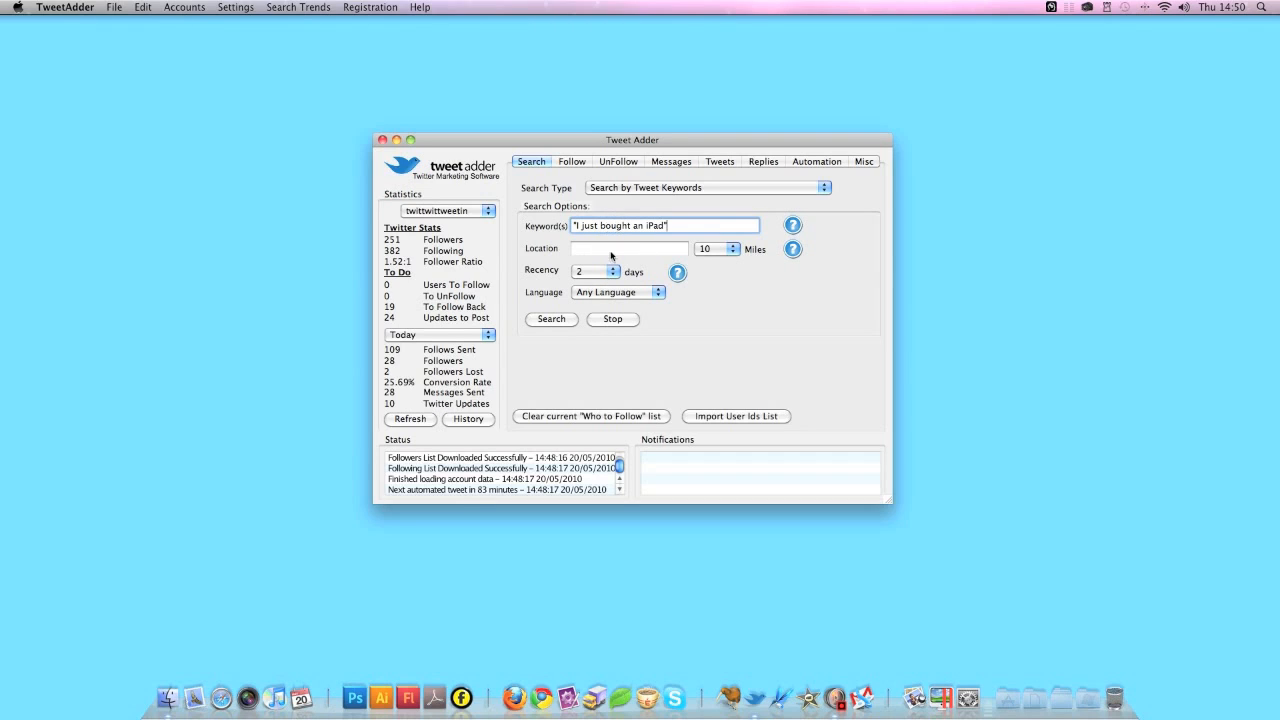
{"action": "left_click", "coordinate": [615, 292]}
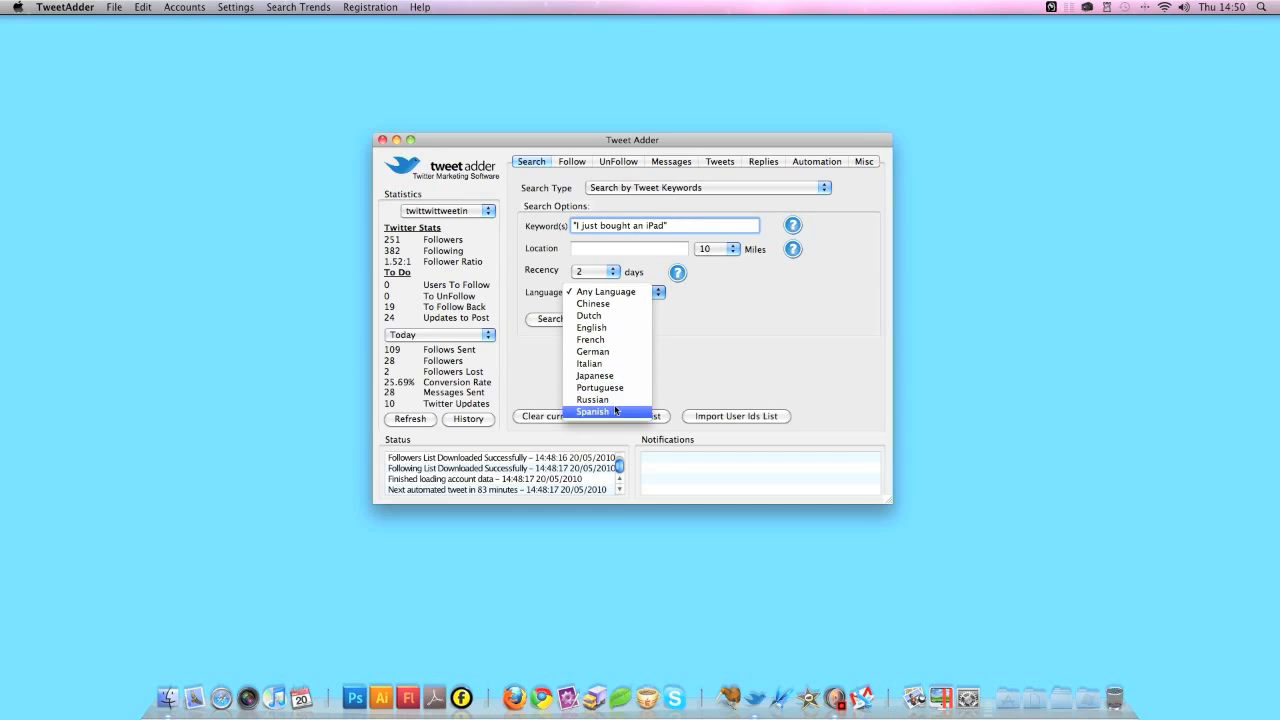
{"action": "left_click", "coordinate": [706, 338]}
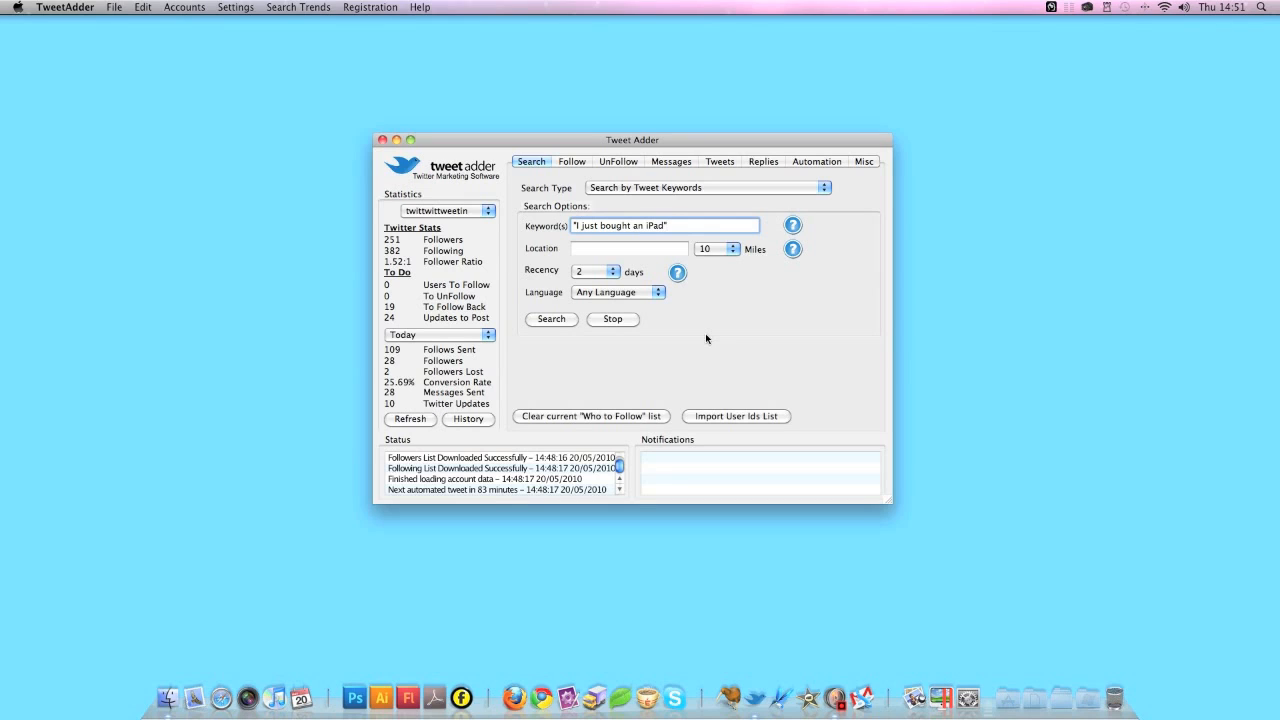
{"action": "left_click", "coordinate": [658, 293]}
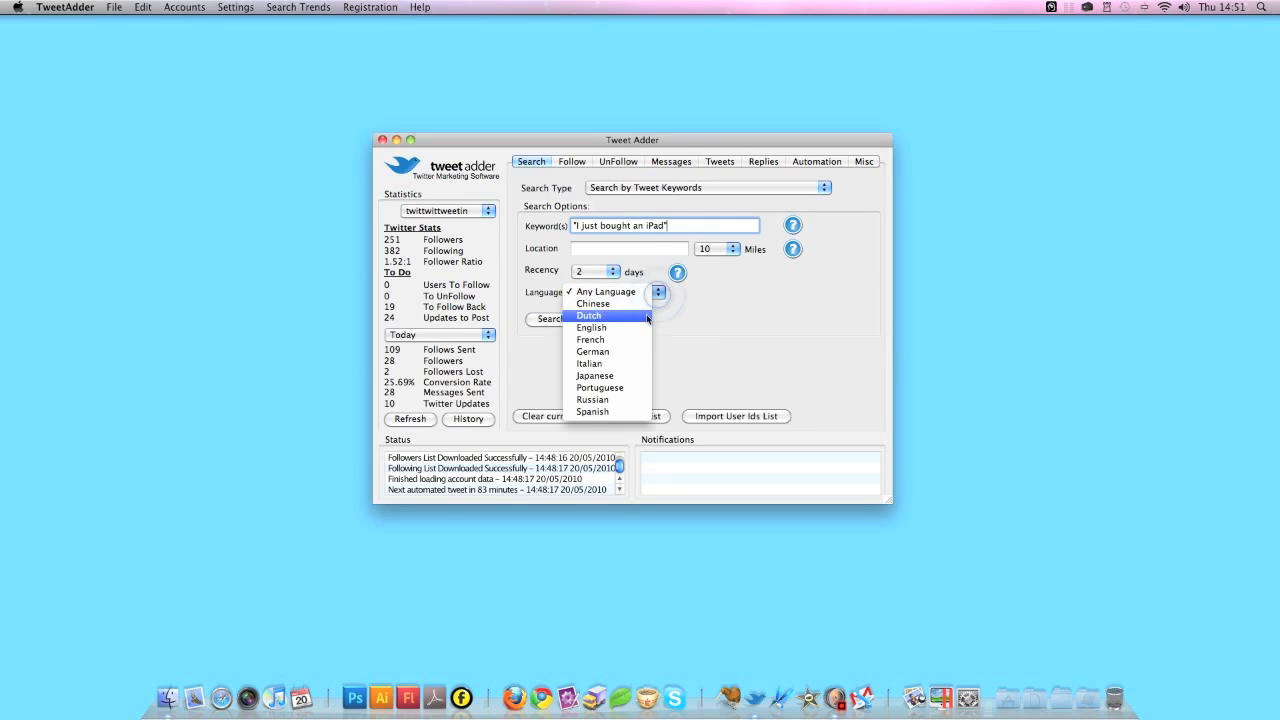
{"action": "left_click", "coordinate": [740, 284]}
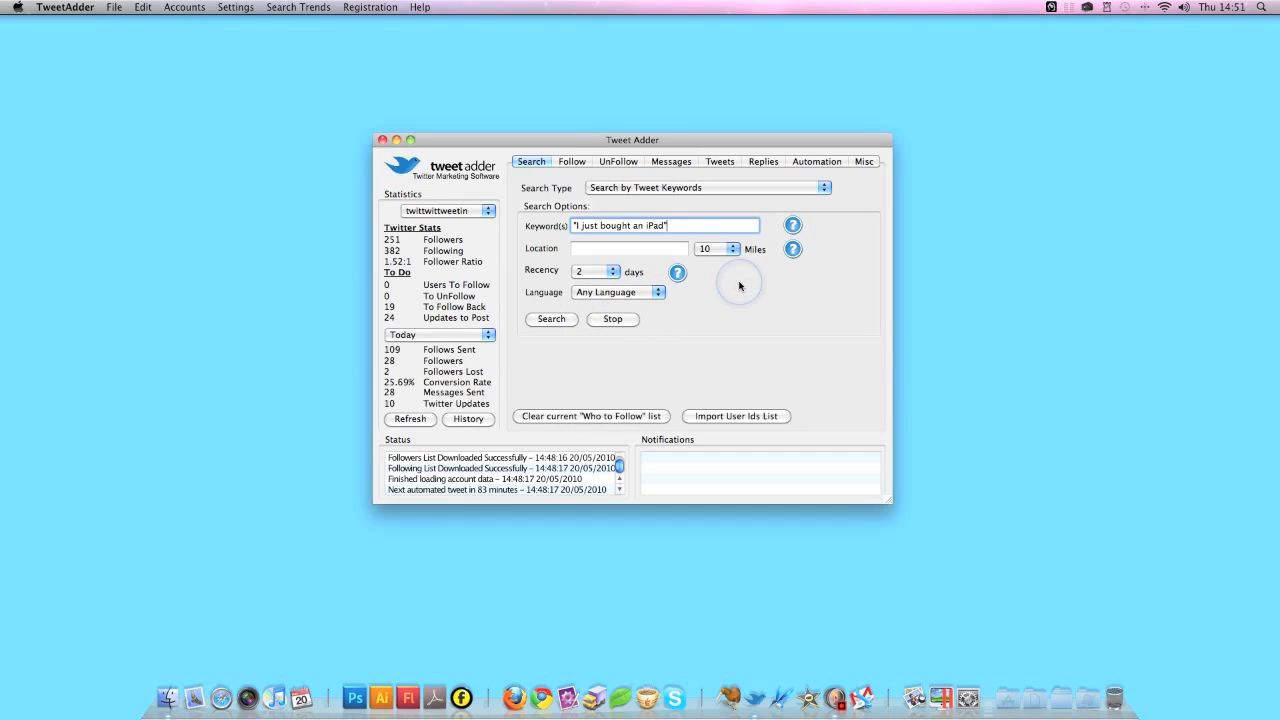
Run the exact-phrase tweet search, check all the results and save all the users found.
{"action": "left_click", "coordinate": [551, 319]}
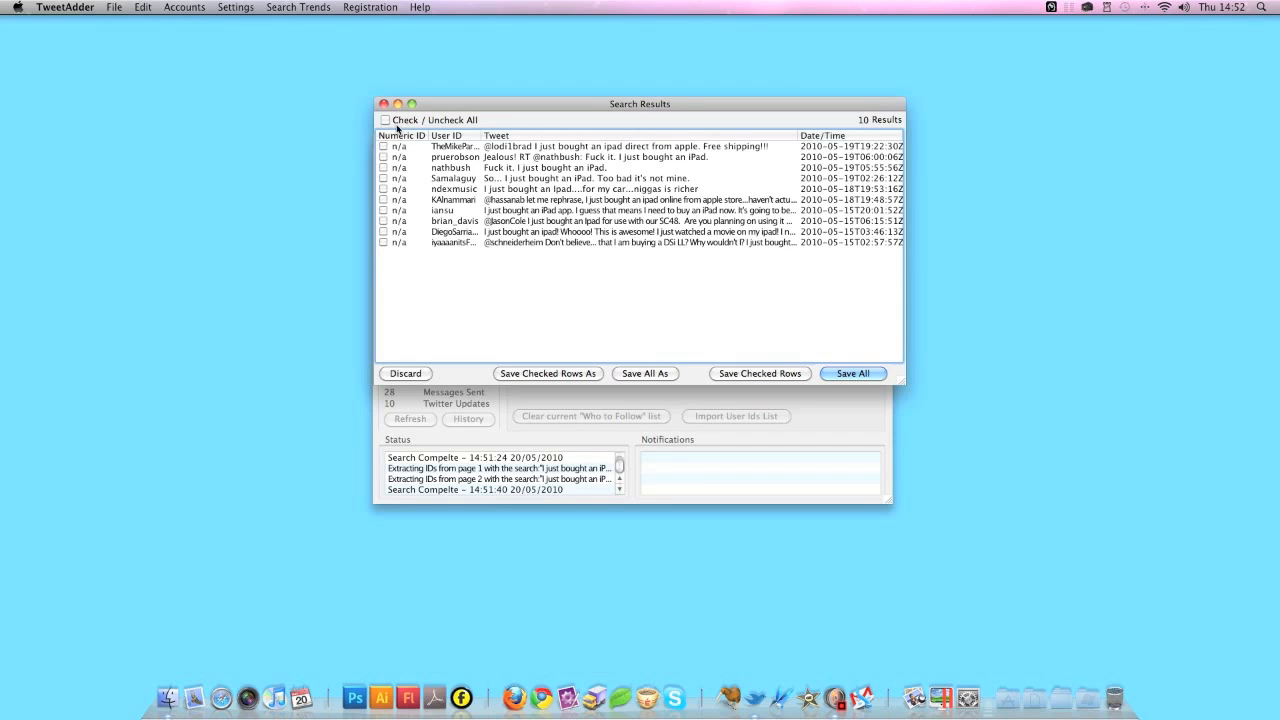
{"action": "left_click", "coordinate": [385, 121]}
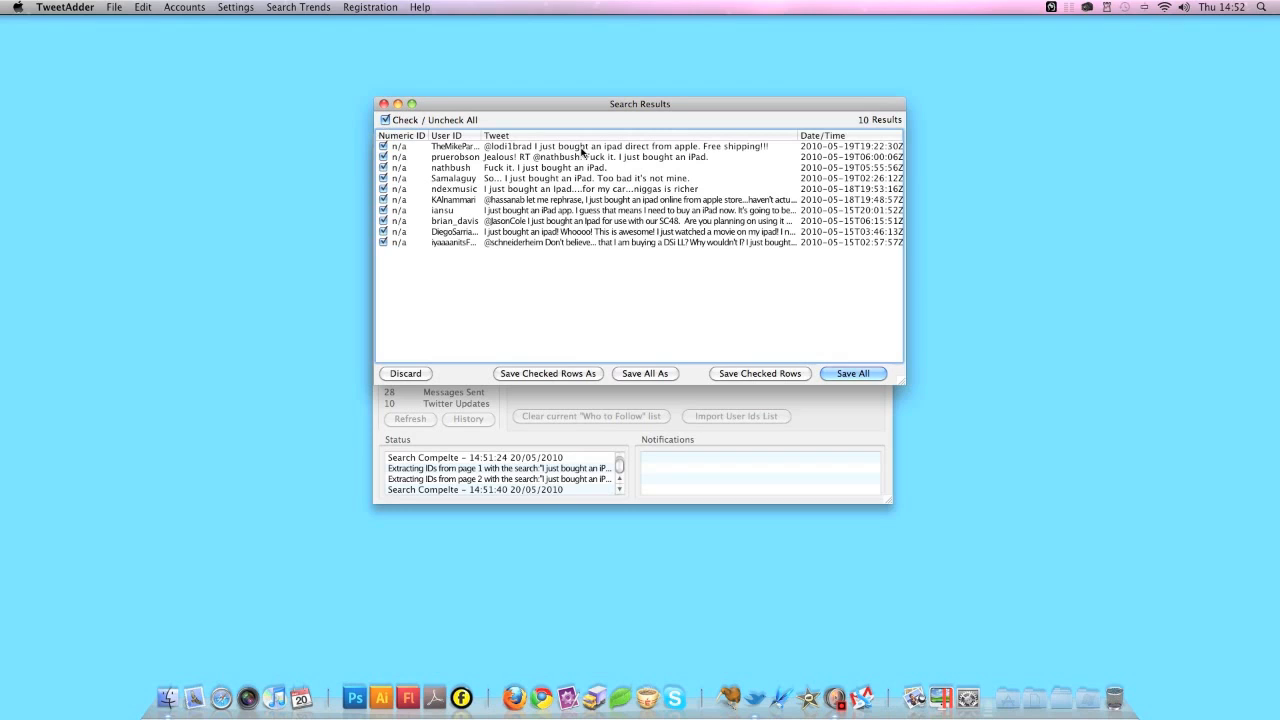
{"action": "left_click", "coordinate": [581, 148]}
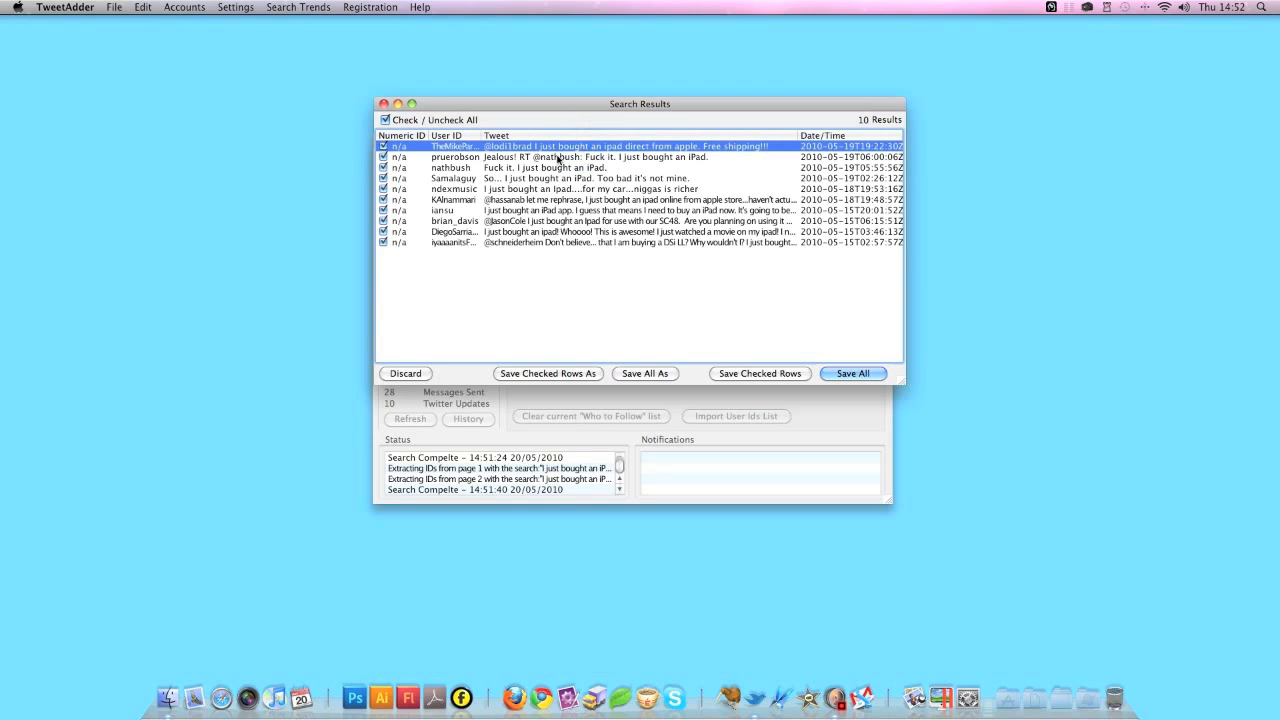
{"action": "left_click", "coordinate": [522, 261]}
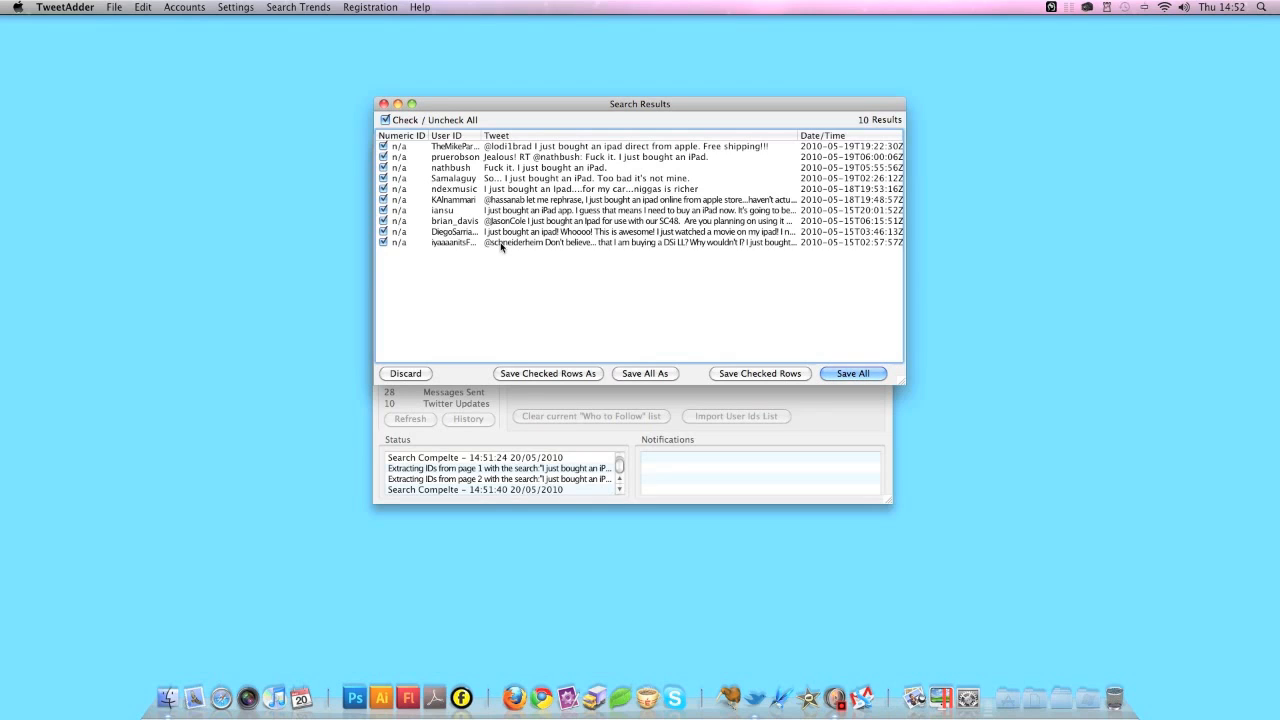
{"action": "left_click", "coordinate": [383, 231]}
{"action": "left_click", "coordinate": [383, 220]}
{"action": "left_click", "coordinate": [383, 221]}
{"action": "left_click", "coordinate": [855, 374]}
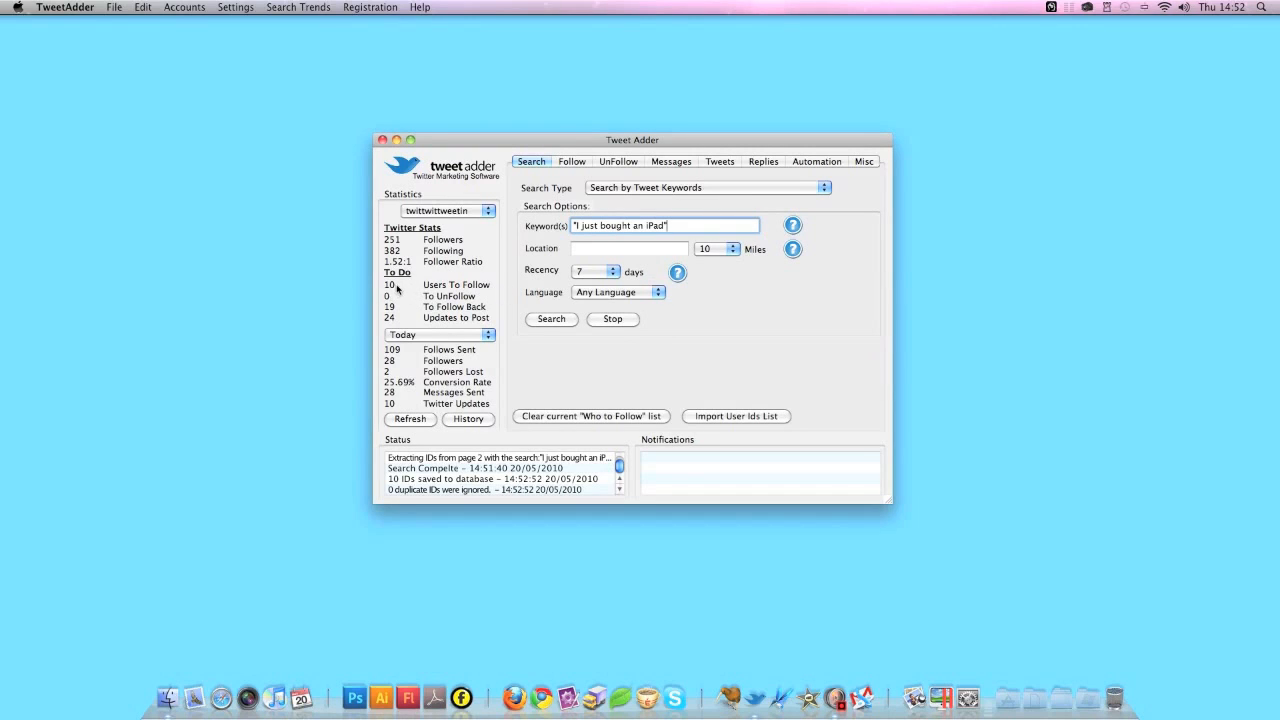
Remove the quotation marks around the keyword phrase I just bought an iPad and run the search again.
{"action": "key", "text": "BackSpace"}
{"action": "left_click", "coordinate": [686, 228]}
{"action": "key", "text": "BackSpace"}
{"action": "left_click", "coordinate": [561, 319]}
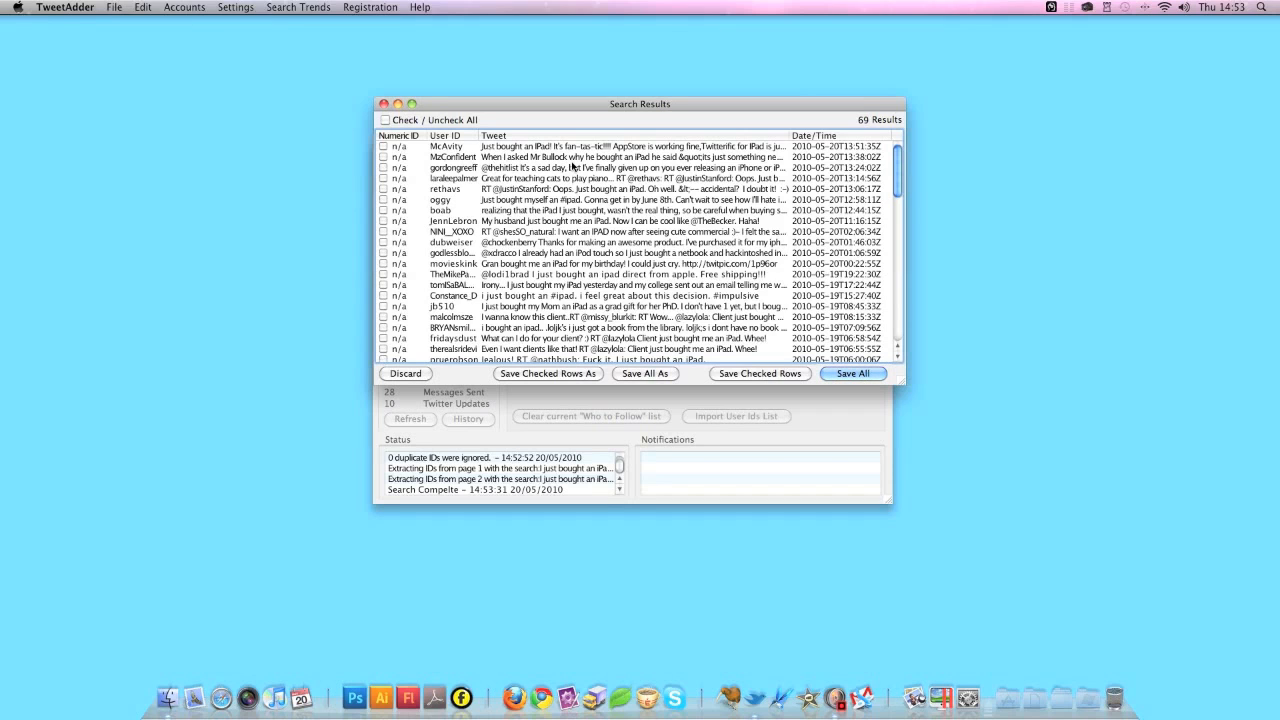
Look through the tweets found by the unquoted phrase search and discard the results.
{"action": "scroll", "coordinate": [520, 190], "scroll_direction": "down", "scroll_amount": 15}
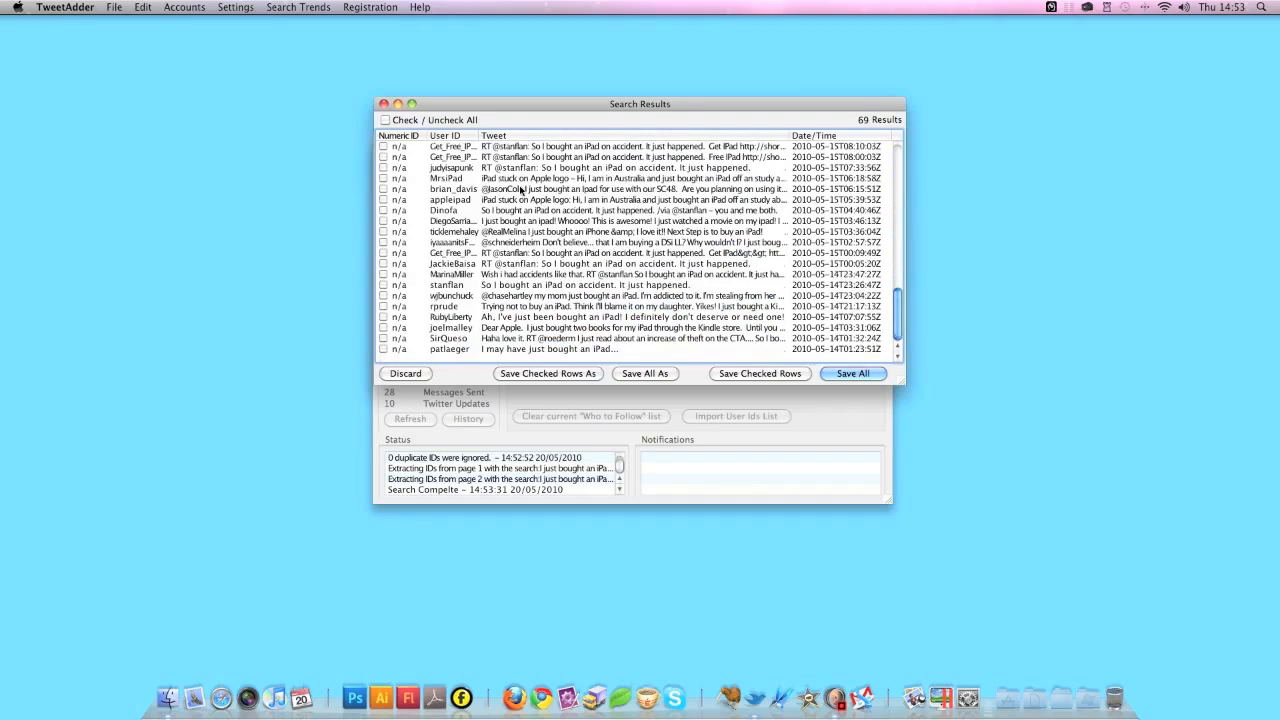
{"action": "scroll", "coordinate": [520, 190], "scroll_direction": "up", "scroll_amount": 15}
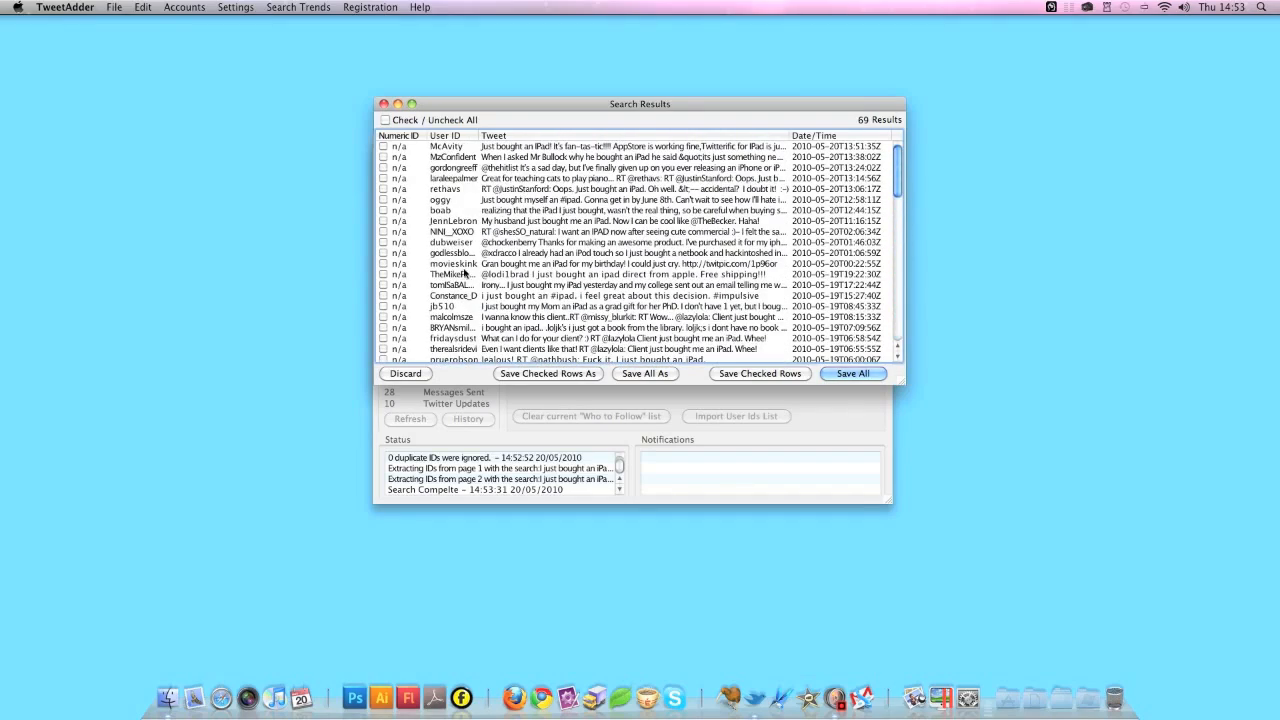
{"action": "left_click", "coordinate": [401, 375]}
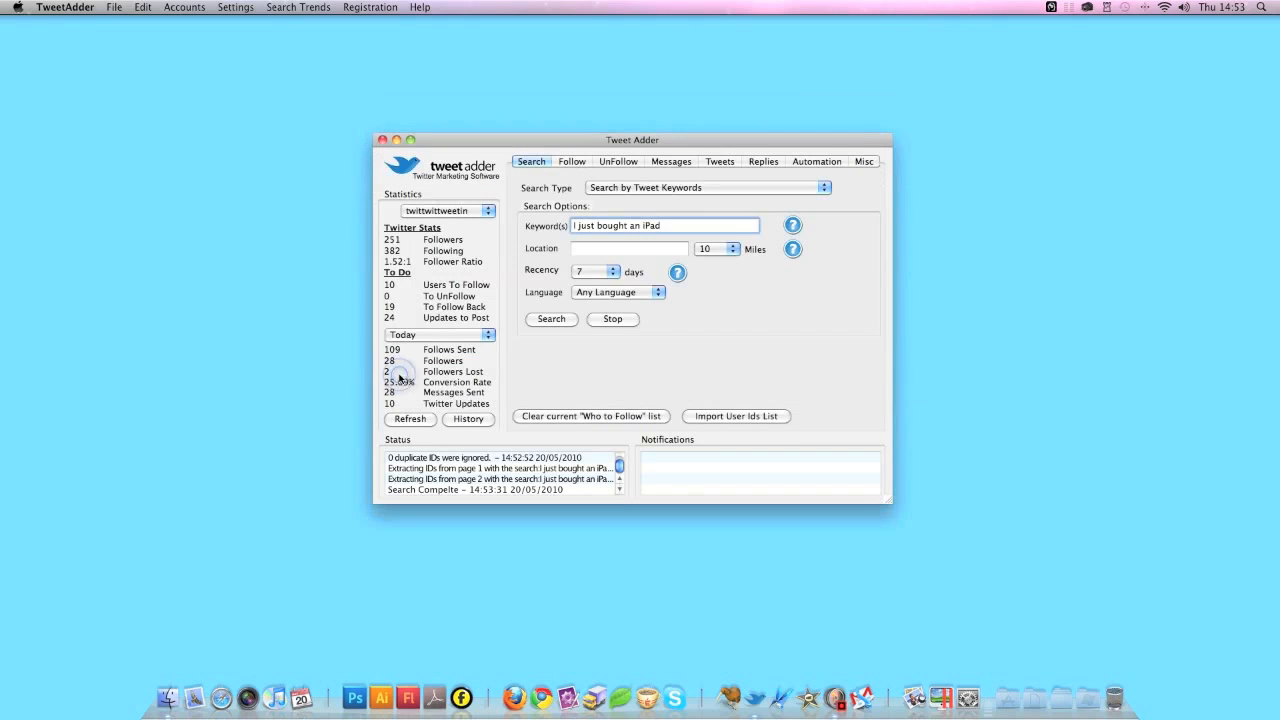
Change the search type to Search by Profile Data and enter journalist as the keyword, leaving the location empty.
{"action": "left_click", "coordinate": [628, 188]}
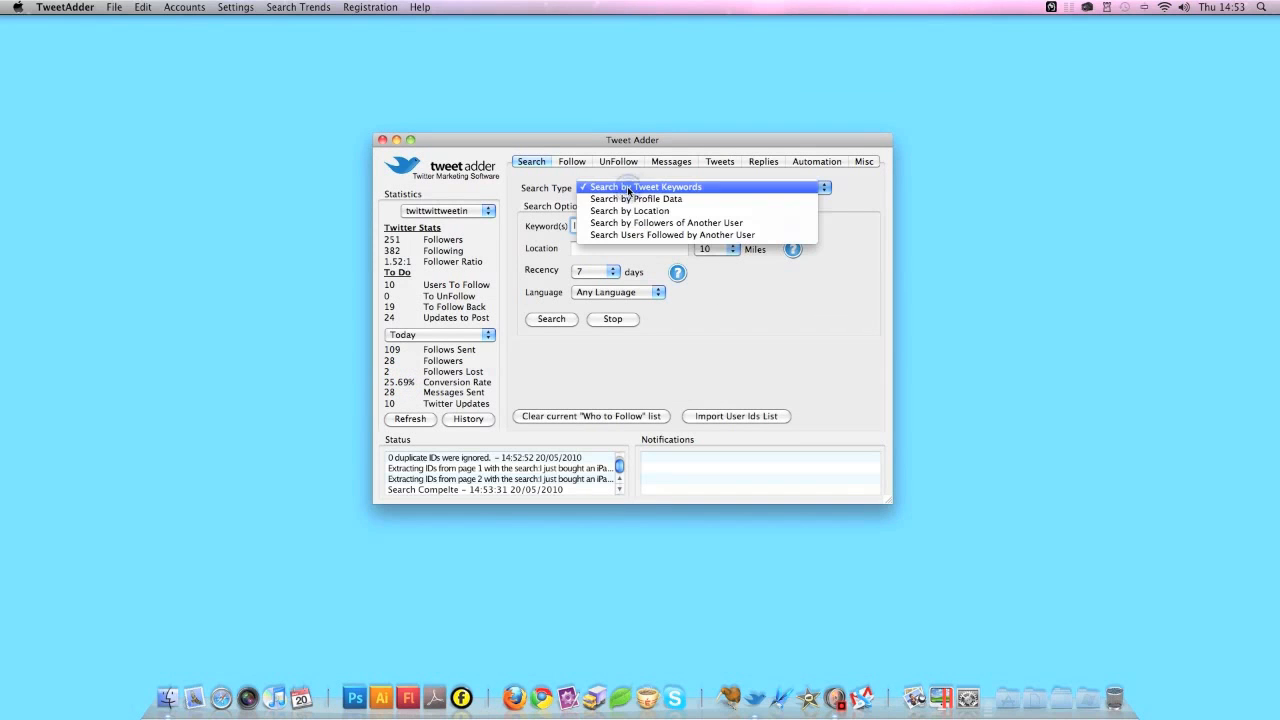
{"action": "left_click", "coordinate": [632, 199]}
{"action": "left_click", "coordinate": [615, 228]}
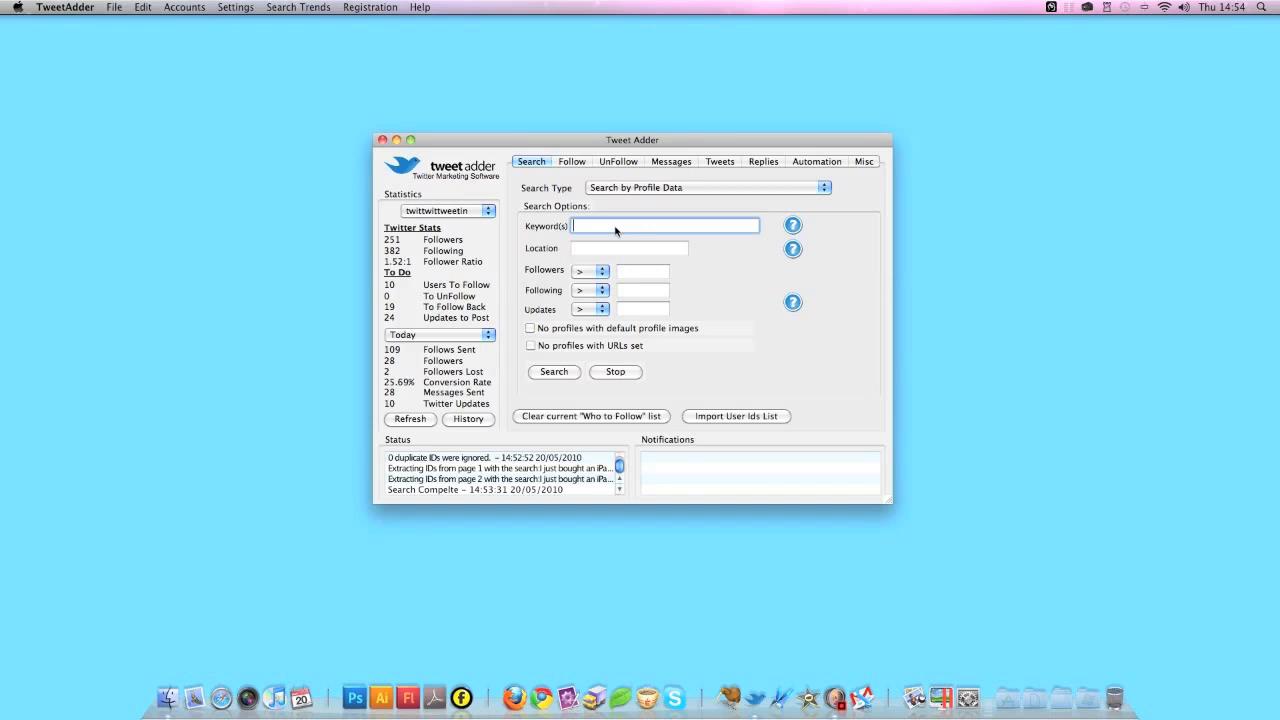
{"action": "type", "text": "journalist"}
{"action": "key", "text": "Tab"}
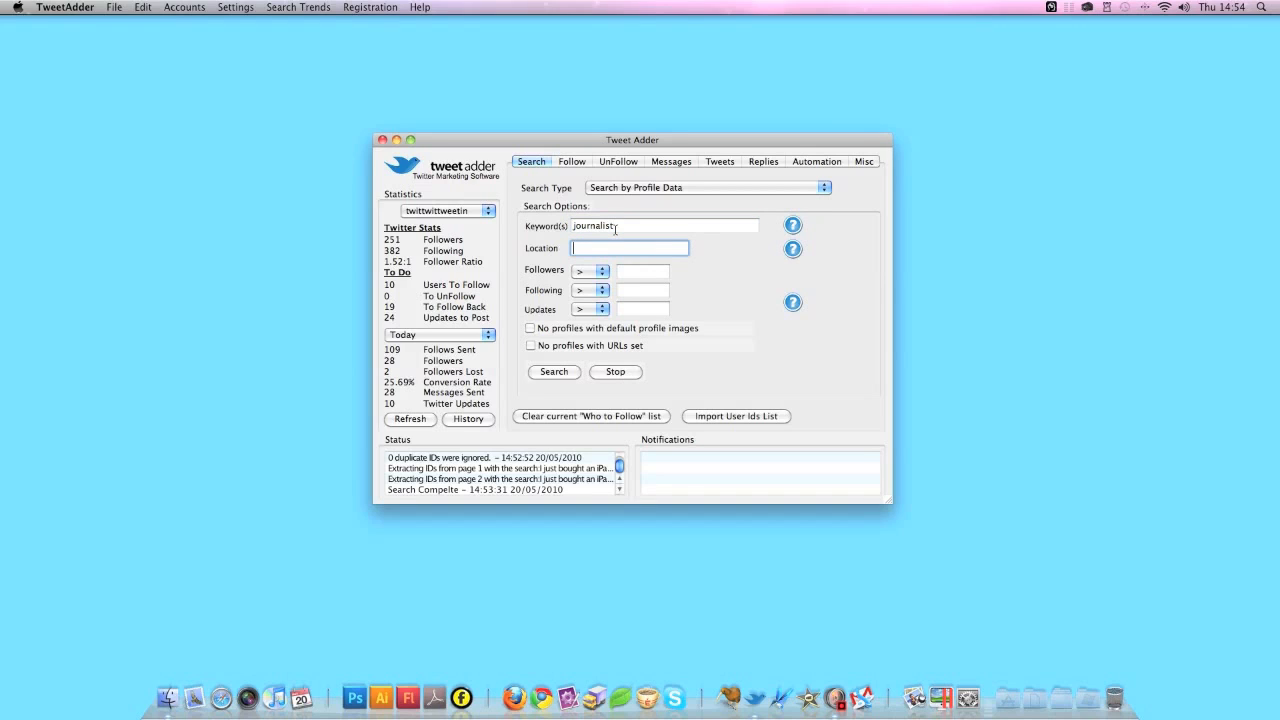
{"action": "key", "text": "Tab"}
{"action": "left_click", "coordinate": [589, 271]}
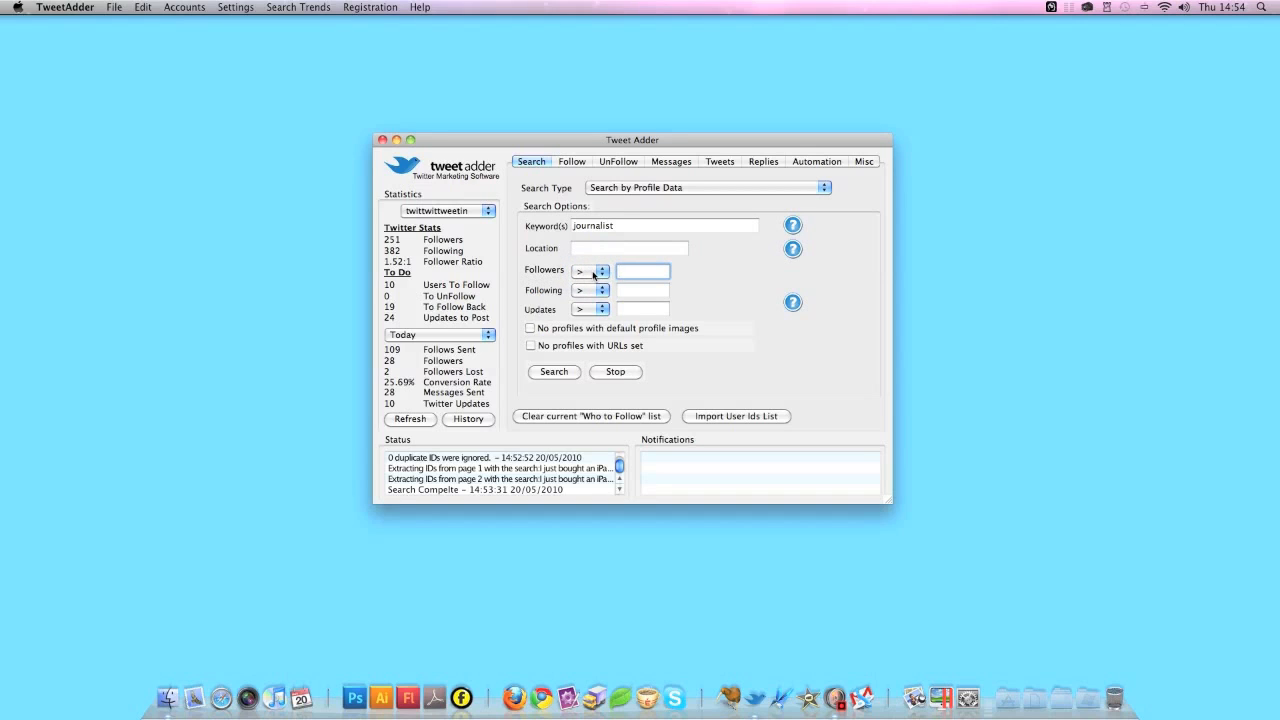
{"action": "type", "text": "100"}
{"action": "key", "text": "BackSpace"}
{"action": "key", "text": "BackSpace"}
{"action": "key", "text": "BackSpace"}
{"action": "left_click", "coordinate": [596, 295]}
{"action": "left_click", "coordinate": [596, 295]}
{"action": "left_click", "coordinate": [595, 293]}
{"action": "left_click", "coordinate": [582, 277]}
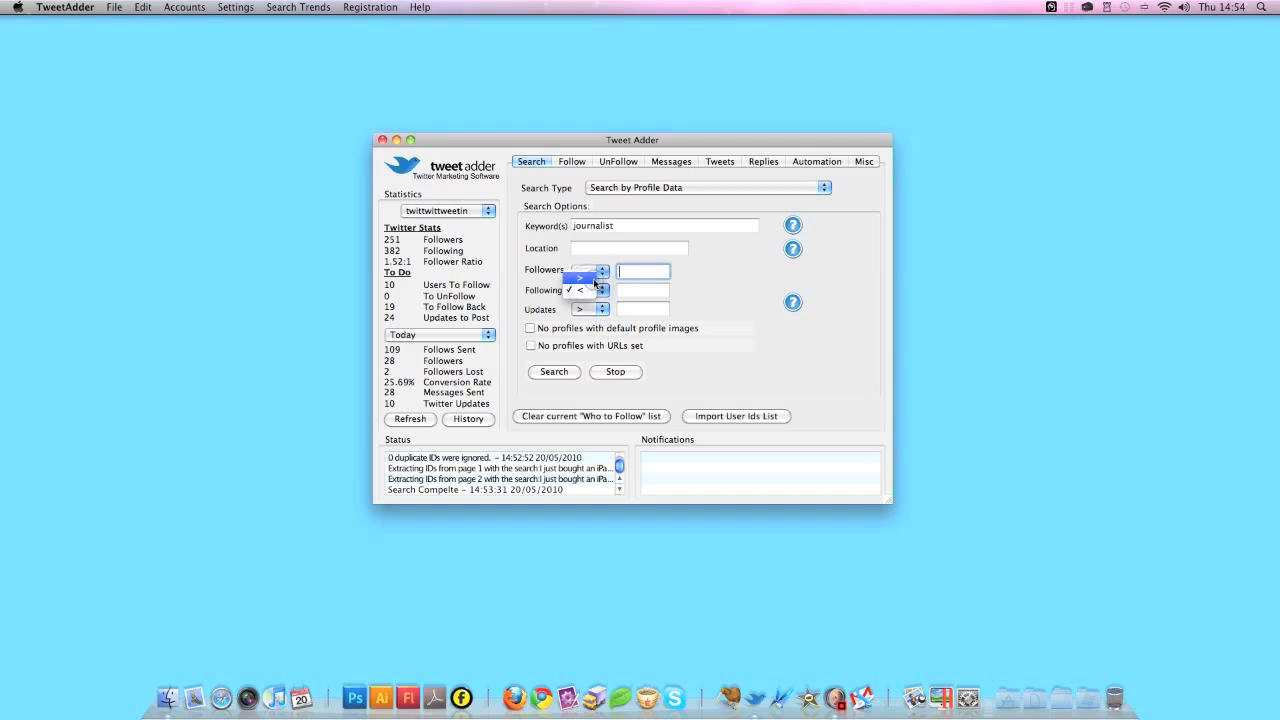
{"action": "left_click", "coordinate": [593, 309]}
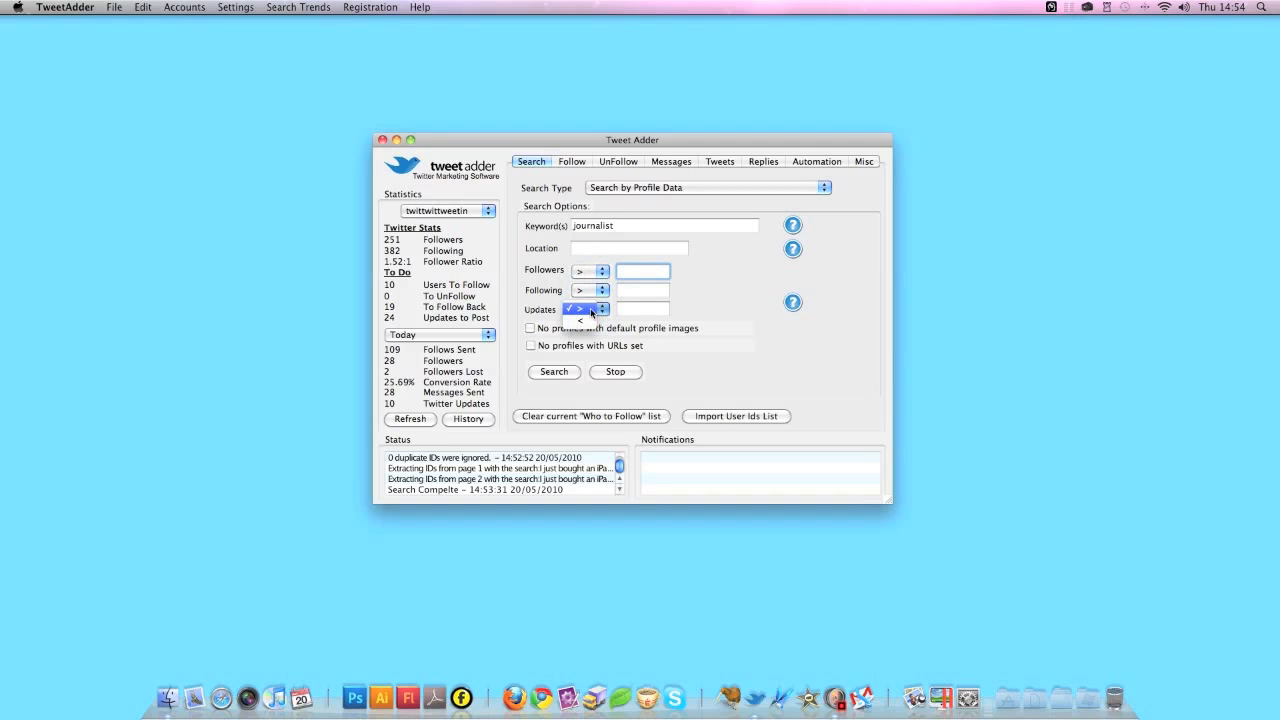
{"action": "left_click", "coordinate": [591, 310]}
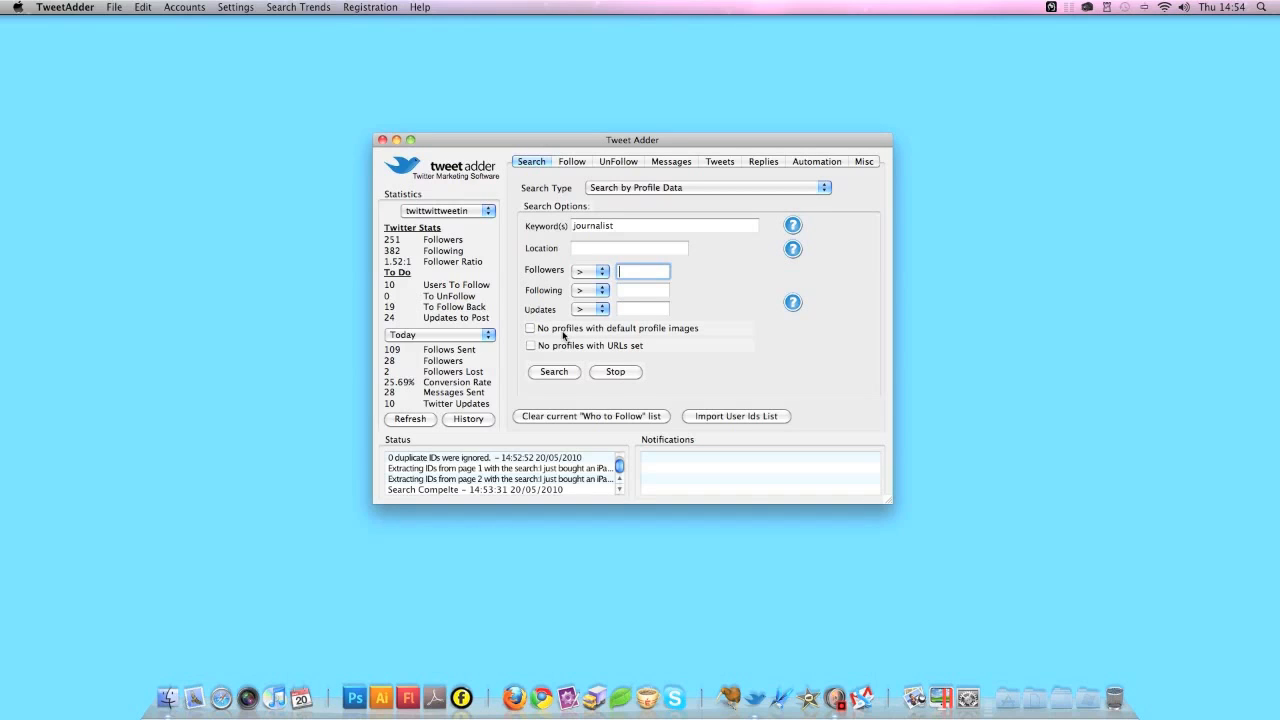
Run the journalist profile search excluding profiles with default profile images, and save all the results.
{"action": "left_click", "coordinate": [550, 329]}
{"action": "left_click", "coordinate": [556, 372]}
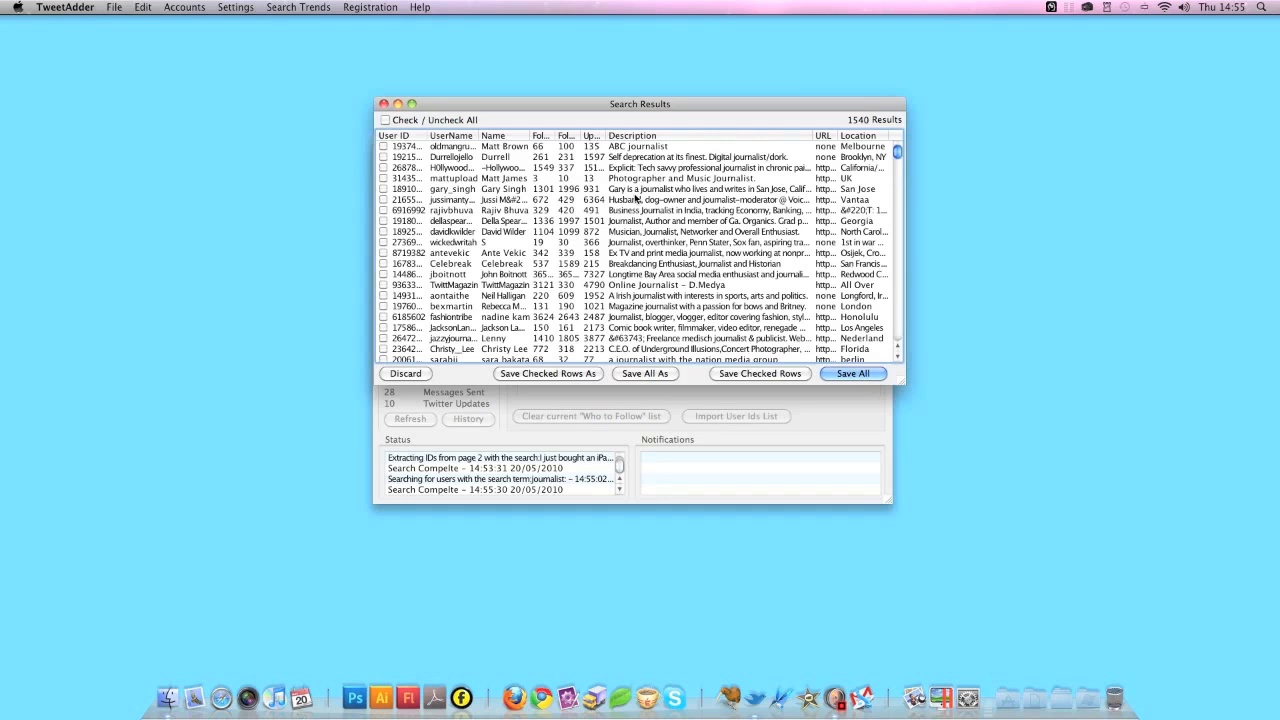
{"action": "scroll", "coordinate": [639, 214], "scroll_direction": "down", "scroll_amount": 6}
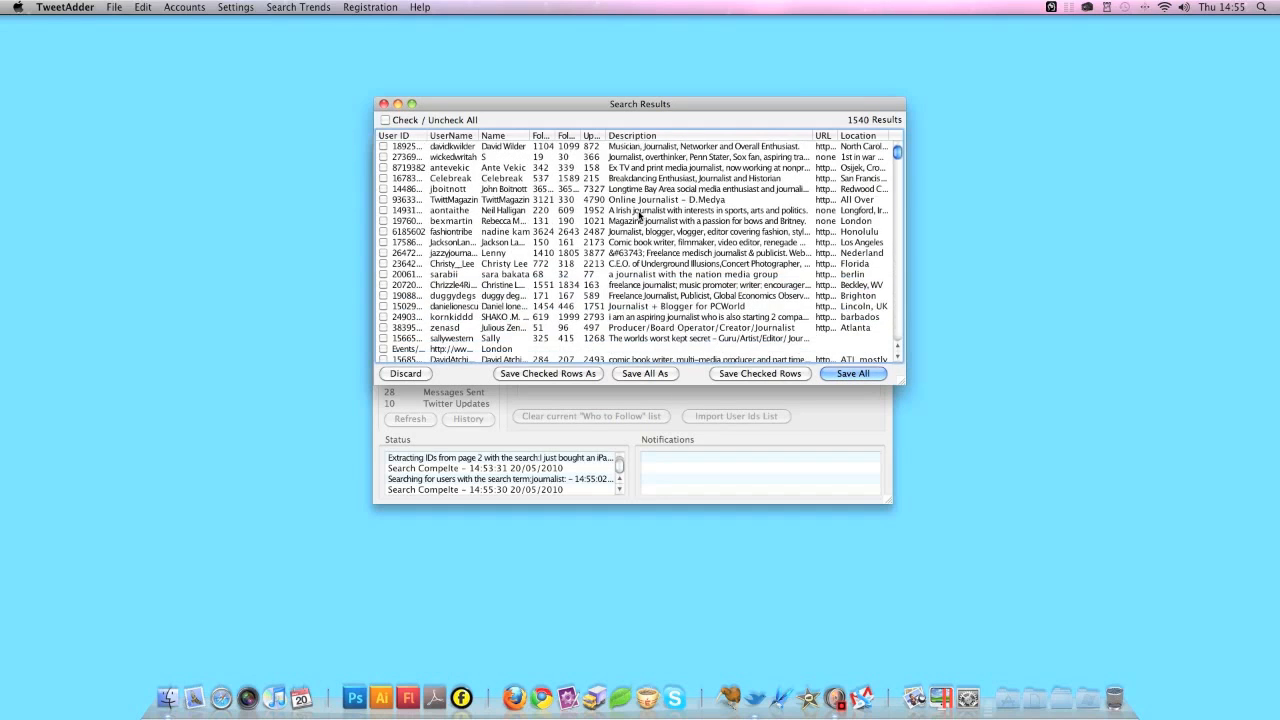
{"action": "scroll", "coordinate": [632, 245], "scroll_direction": "down", "scroll_amount": 8}
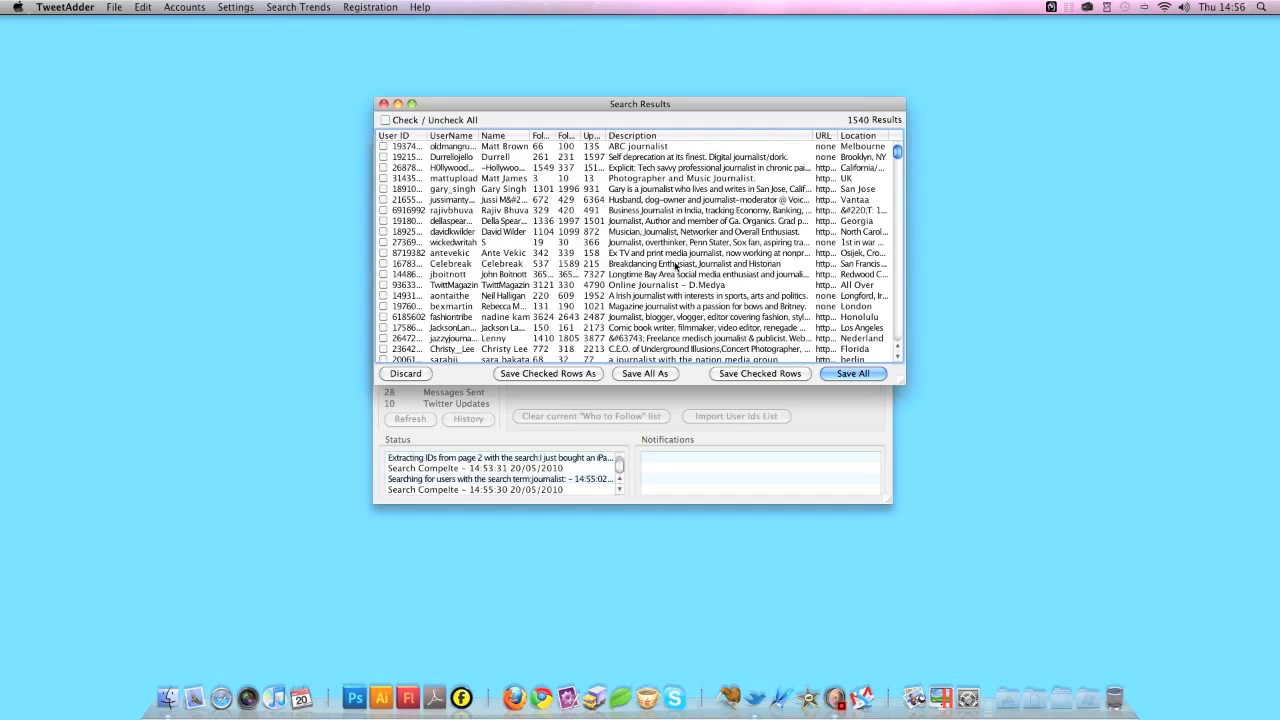
{"action": "left_click", "coordinate": [850, 373]}
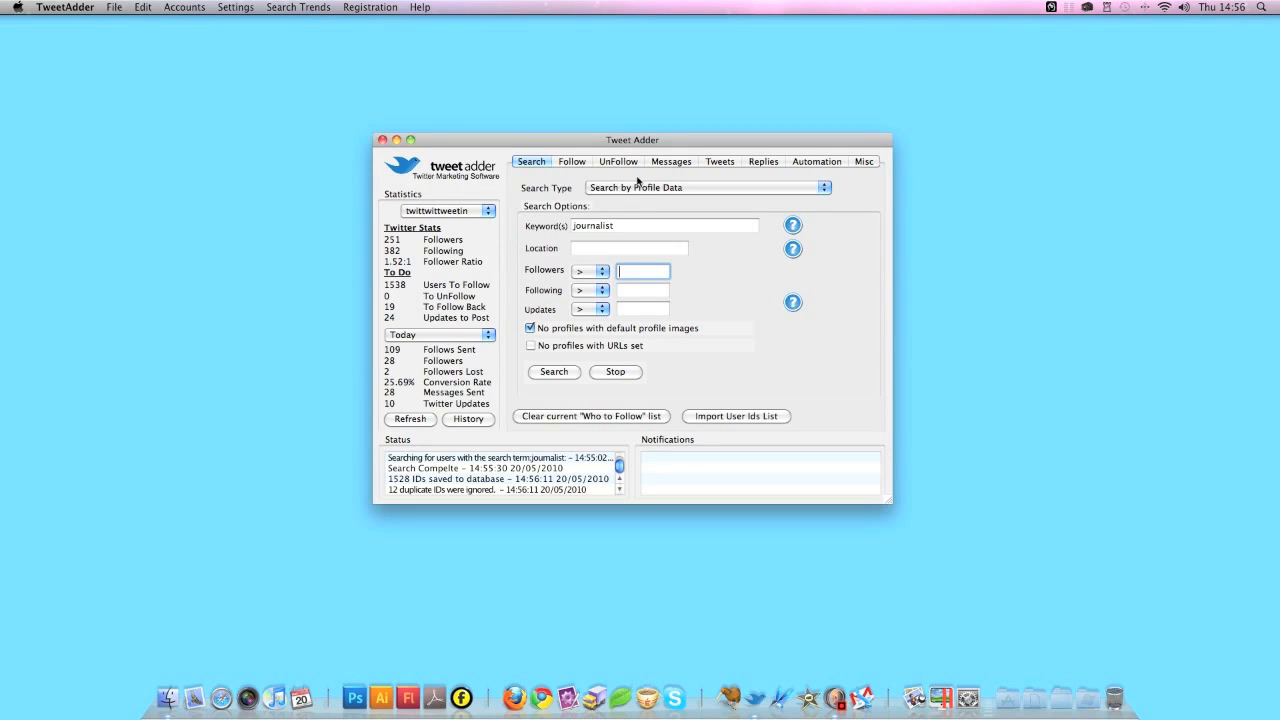
Change the search type to Search by Location and set the location to Manchester with no keyword.
{"action": "left_click", "coordinate": [638, 187]}
{"action": "left_click", "coordinate": [638, 199]}
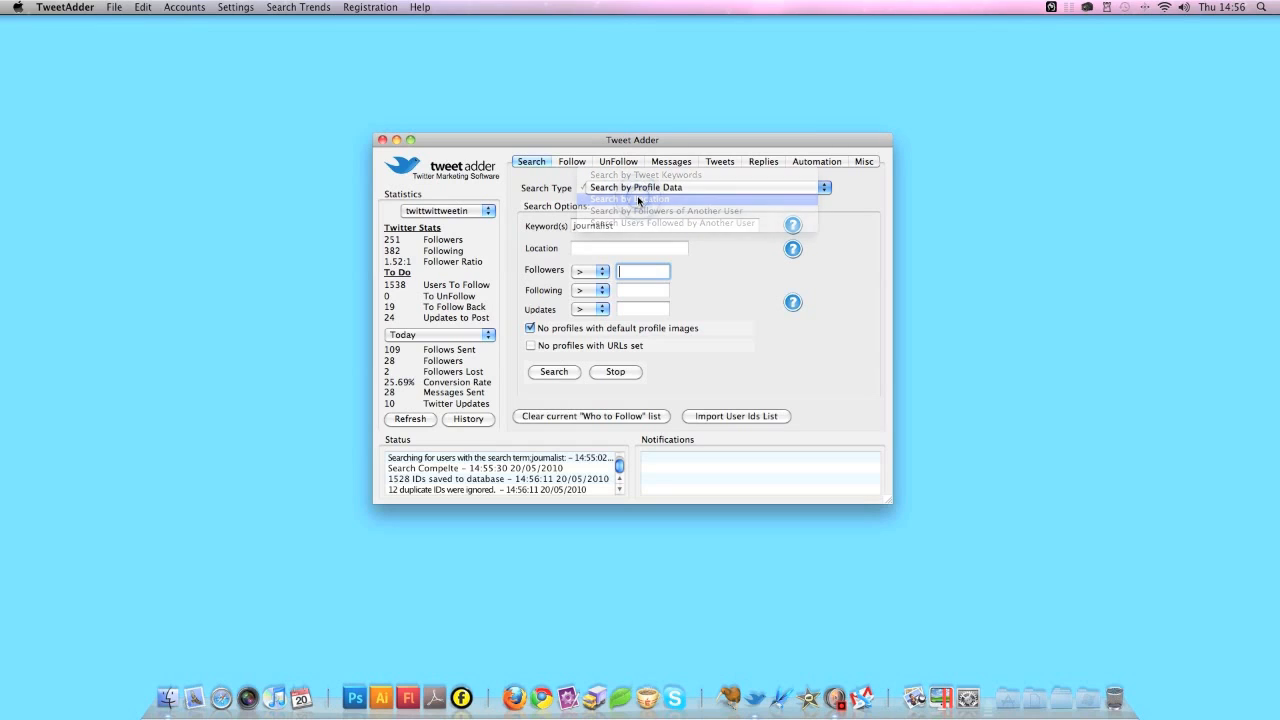
{"action": "left_click", "coordinate": [591, 229]}
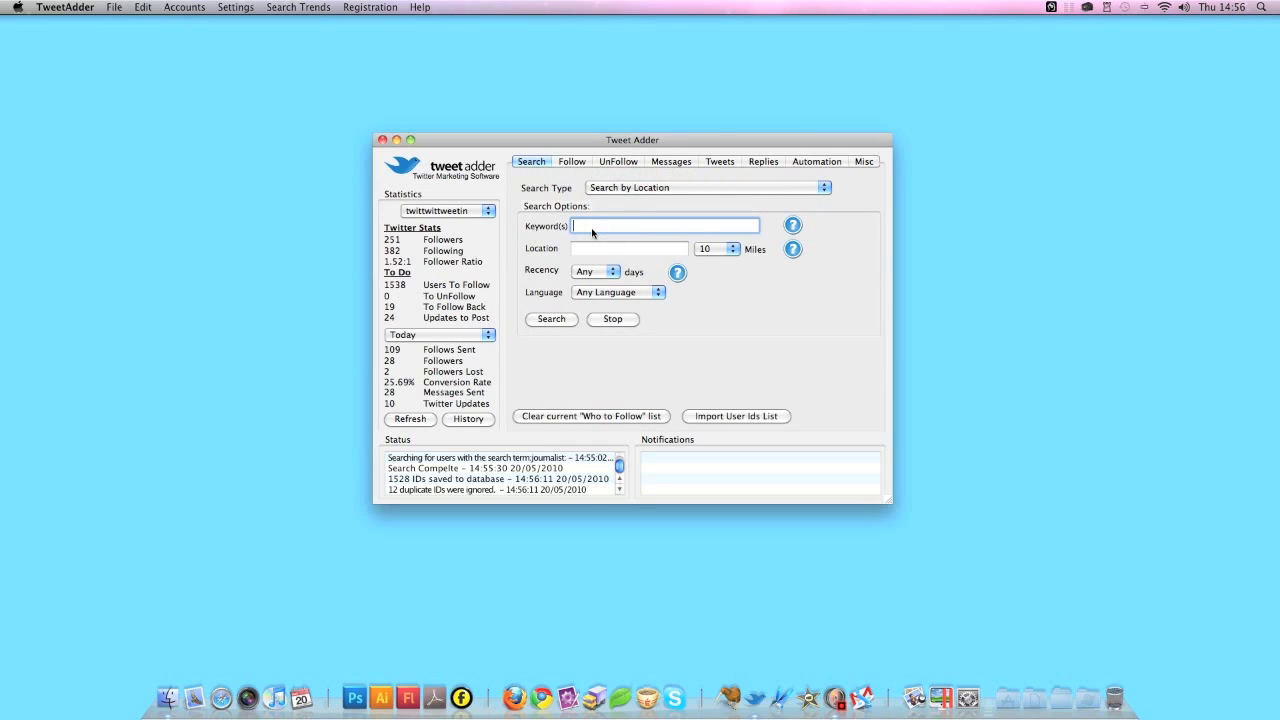
{"action": "type", "text": "Manchester"}
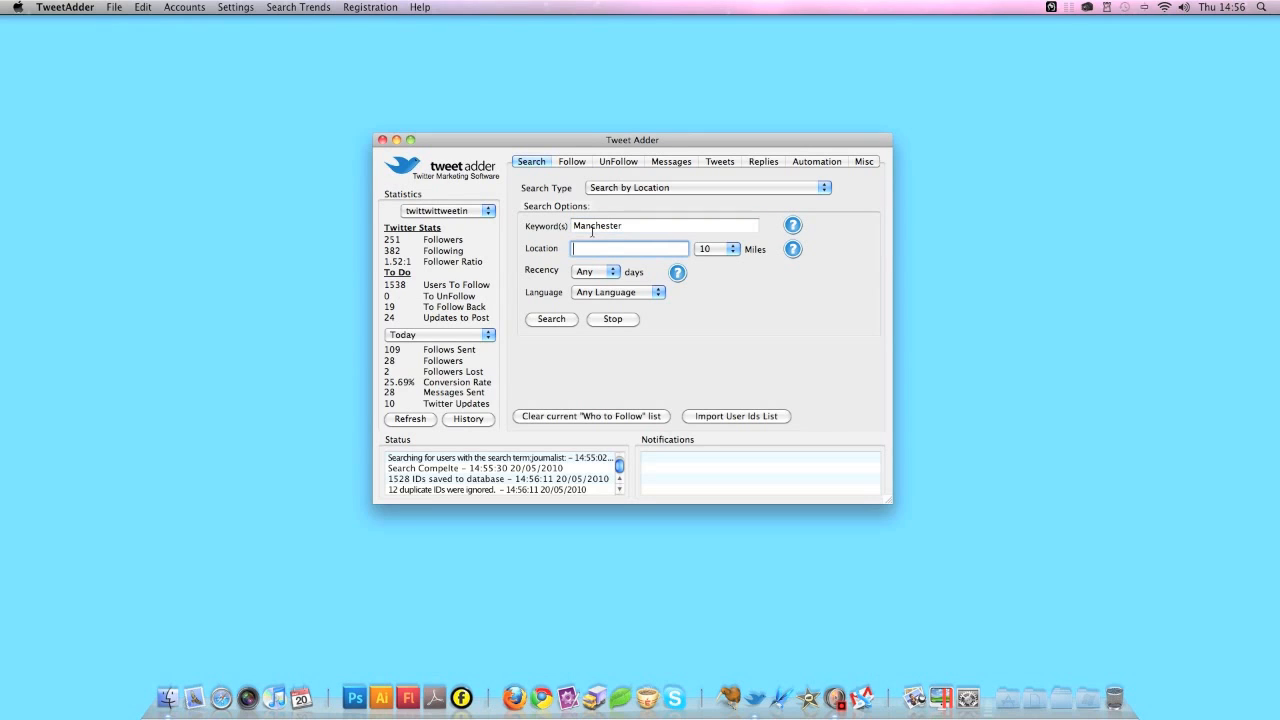
{"action": "double_click", "coordinate": [597, 227]}
{"action": "key", "text": "super+x"}
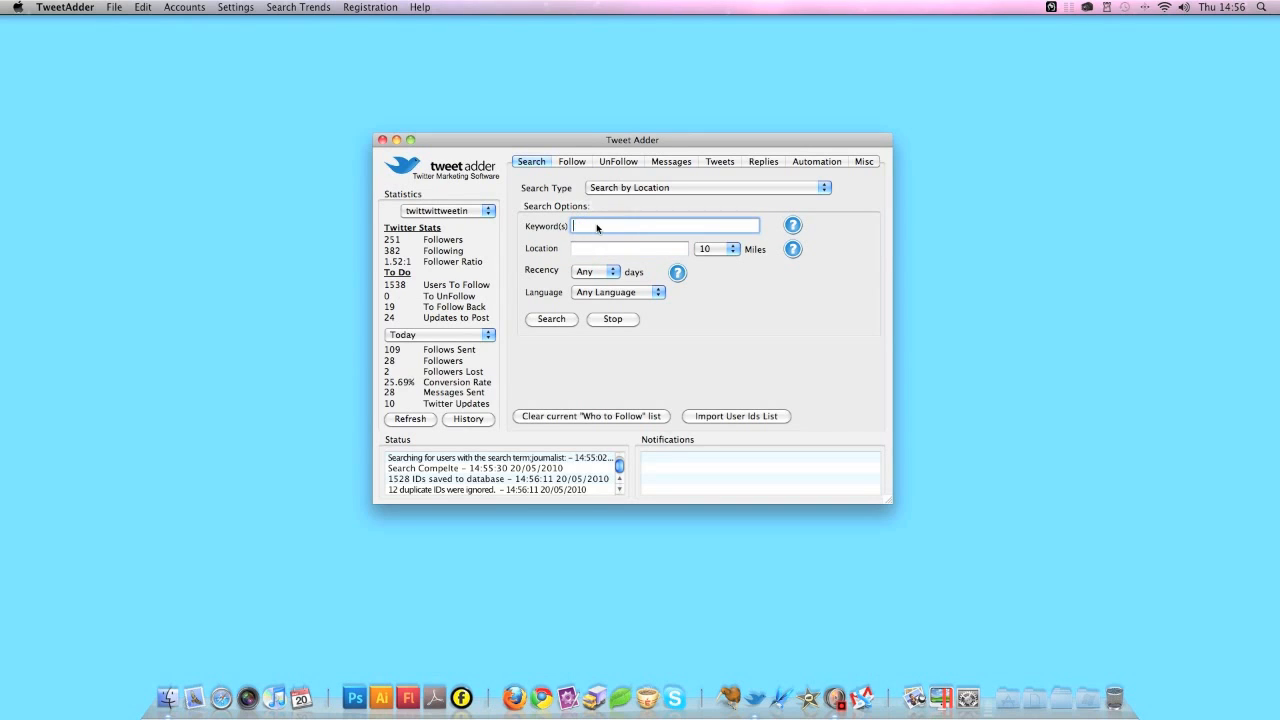
{"action": "key", "text": "Tab"}
{"action": "key", "text": "super+v"}
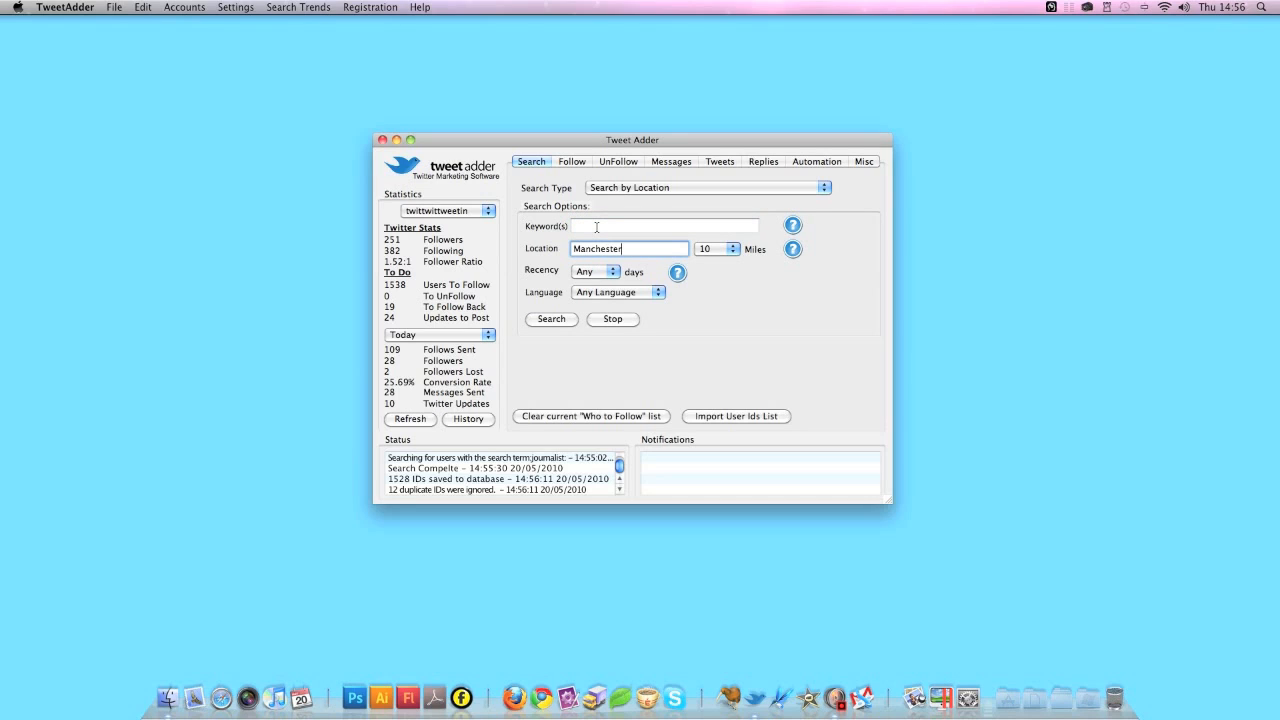
Enter chef as the keyword for the Manchester location search, keep recency at Any, and run the search.
{"action": "left_click", "coordinate": [591, 227]}
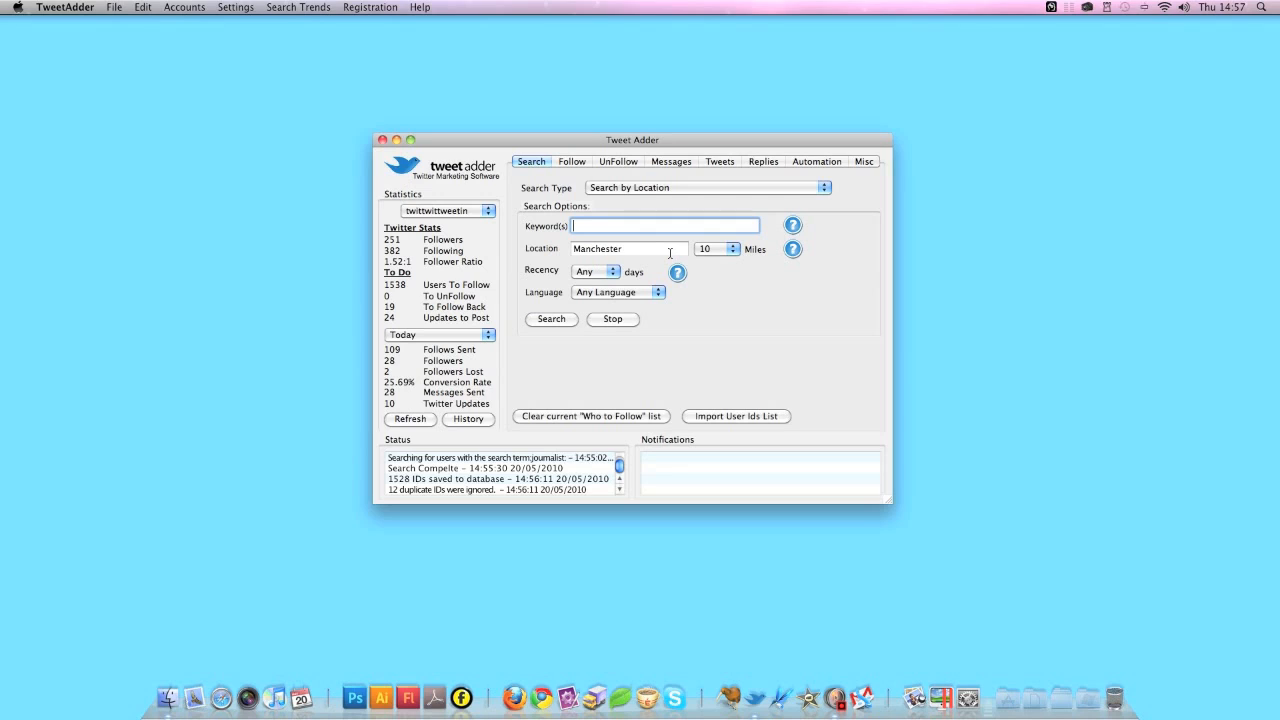
{"action": "type", "text": "chef"}
{"action": "left_click", "coordinate": [596, 275]}
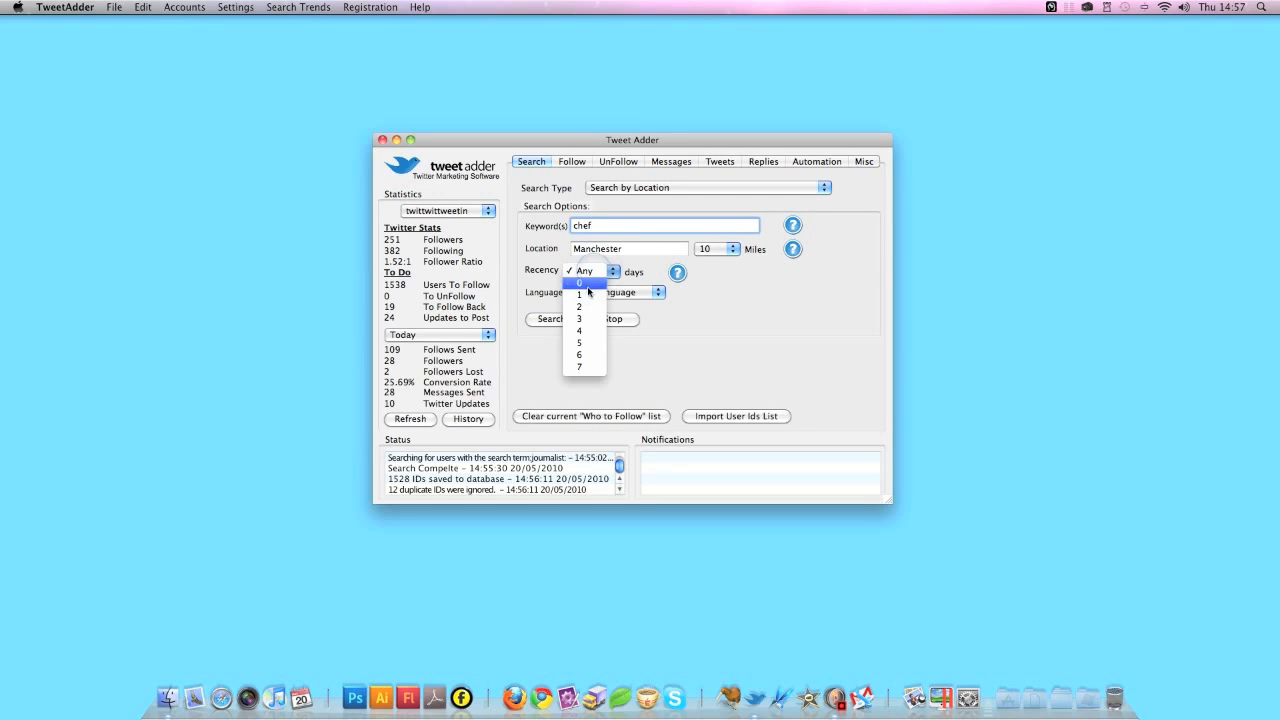
{"action": "left_click", "coordinate": [735, 314]}
{"action": "left_click", "coordinate": [585, 273]}
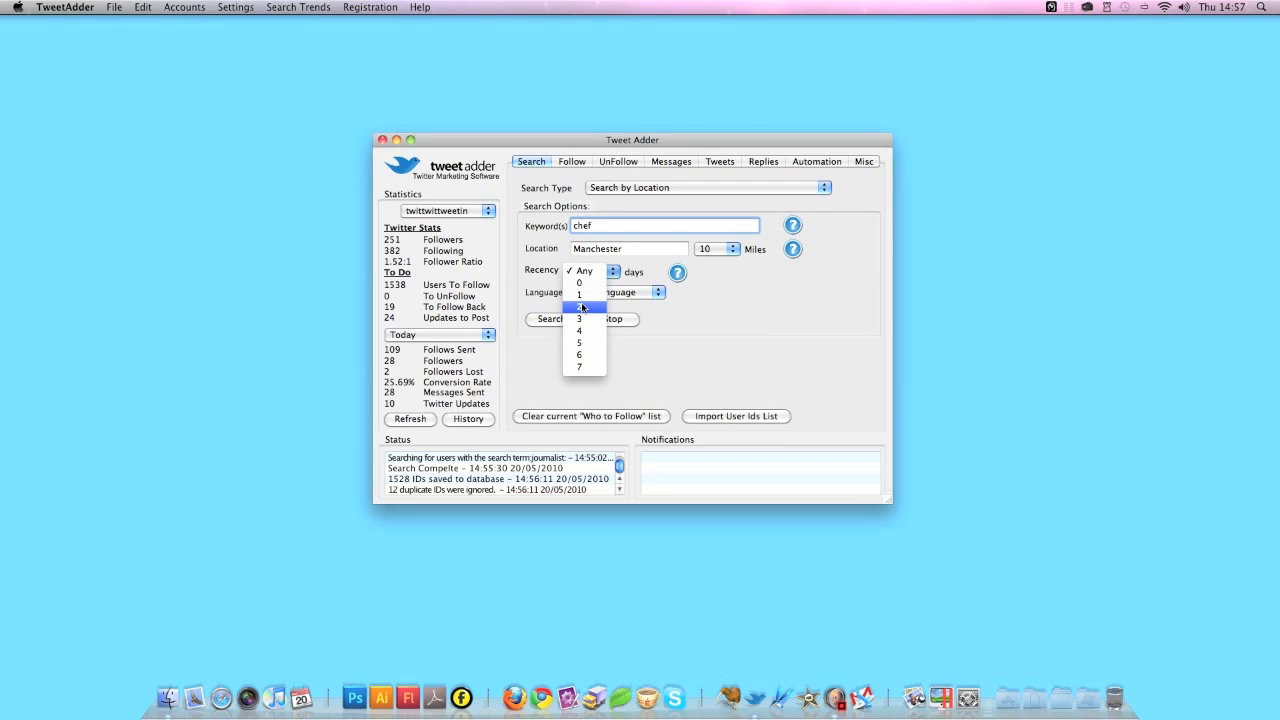
{"action": "left_click", "coordinate": [761, 303]}
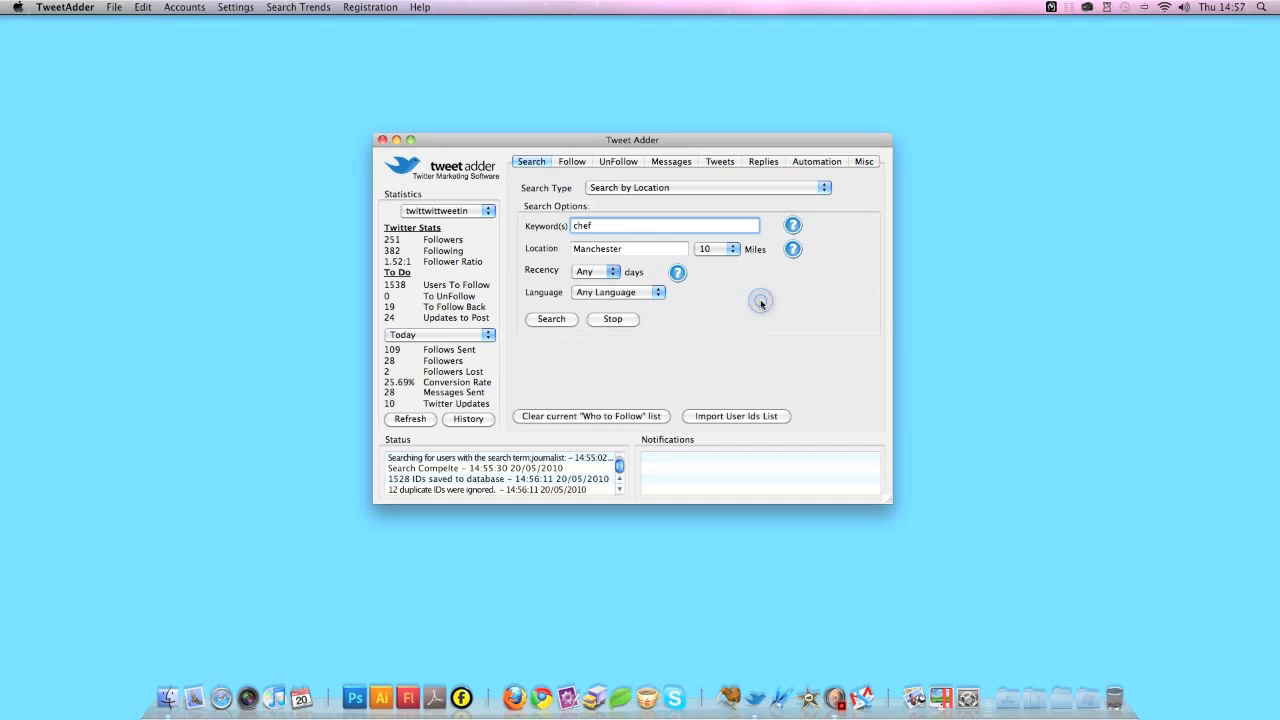
{"action": "left_click", "coordinate": [555, 319]}
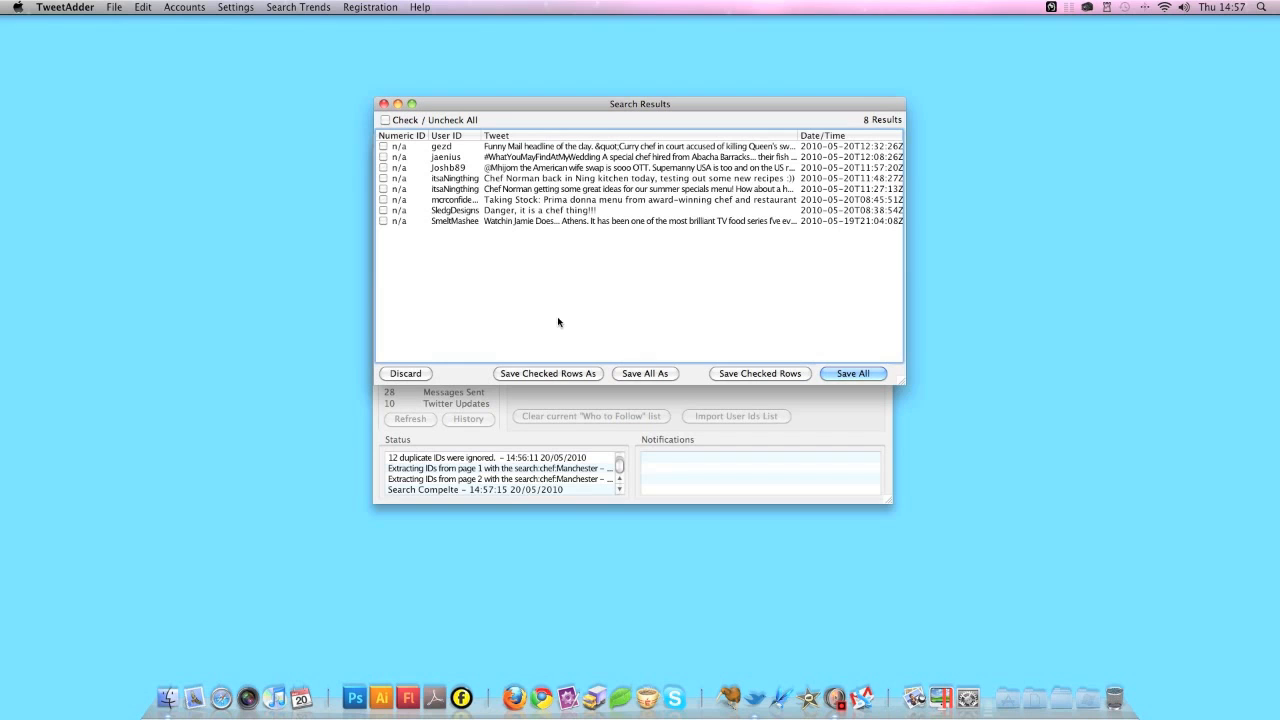
Look through the tweets found by the chef search in Manchester and discard the results.
{"action": "left_click_drag", "start_coordinate": [516, 104], "coordinate": [519, 140]}
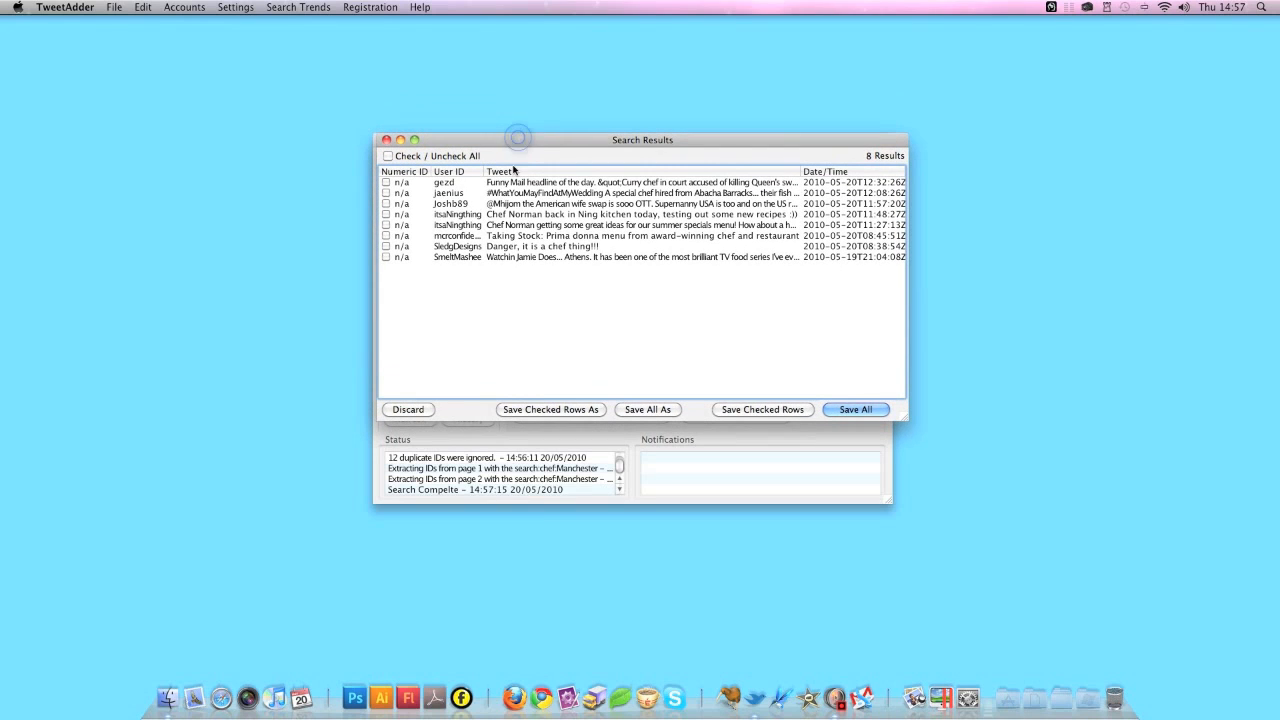
{"action": "left_click", "coordinate": [656, 184]}
{"action": "left_click", "coordinate": [662, 194]}
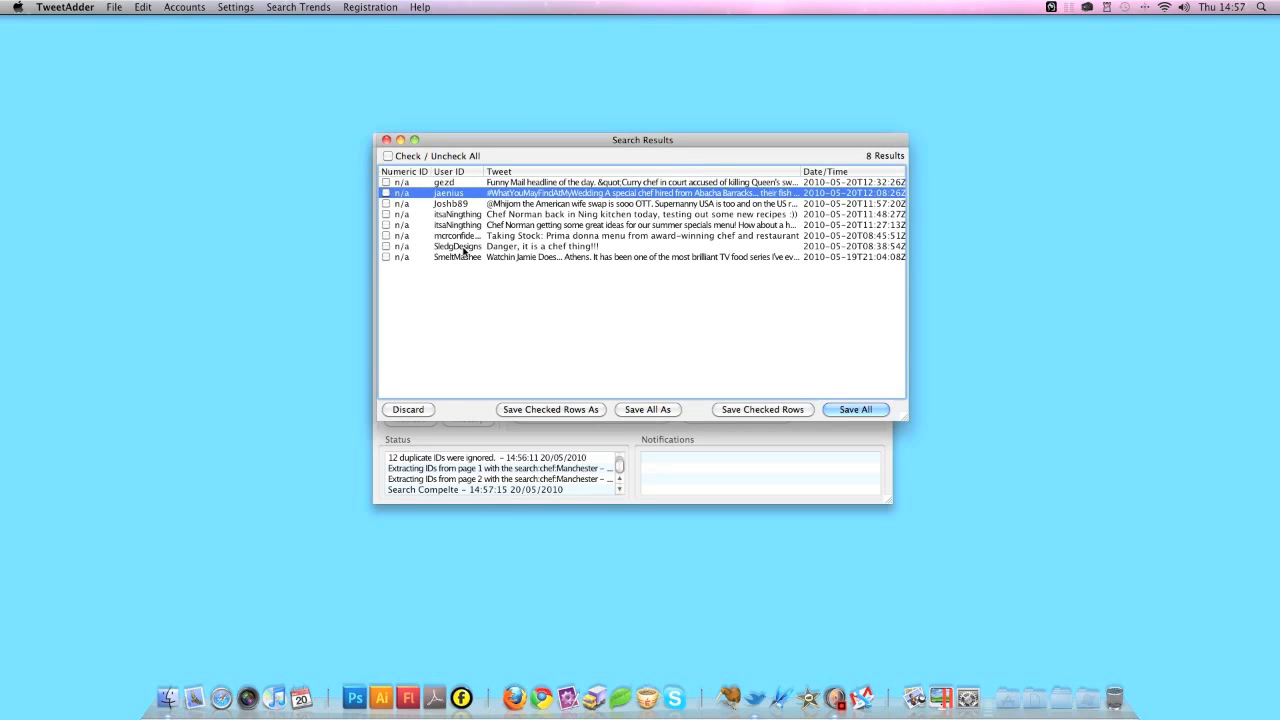
{"action": "left_click", "coordinate": [512, 225]}
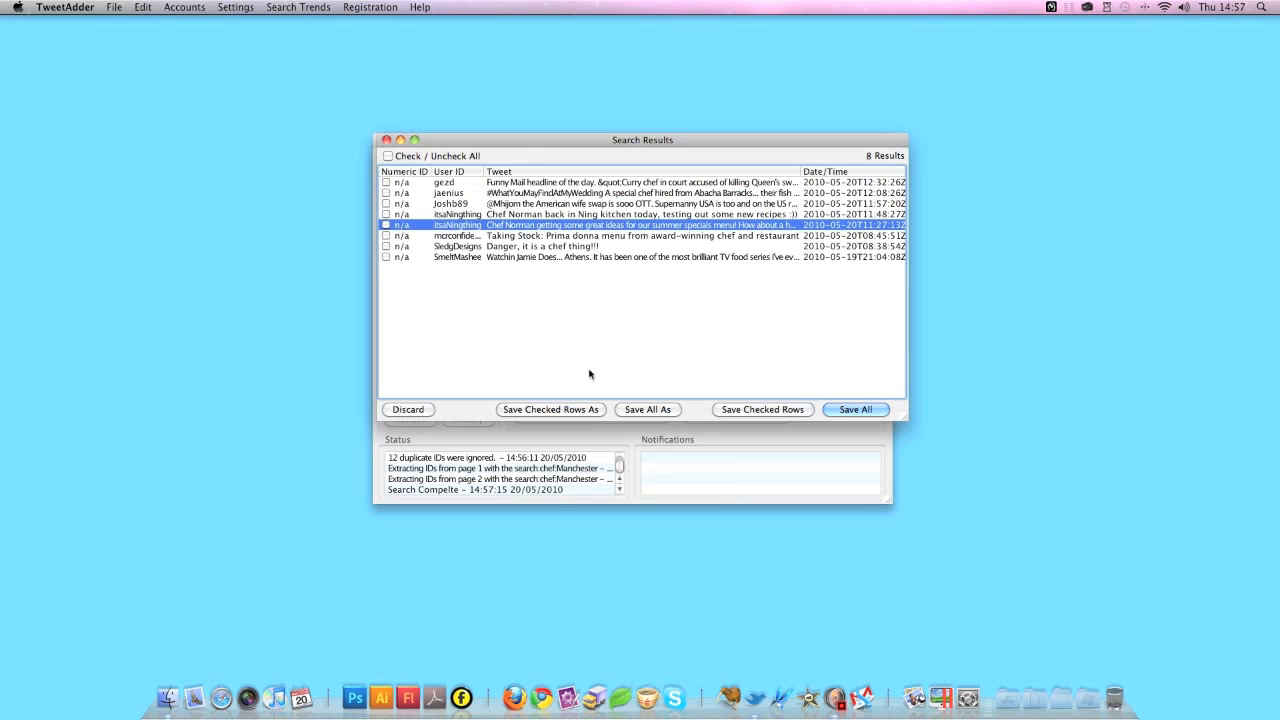
{"action": "left_click", "coordinate": [418, 410]}
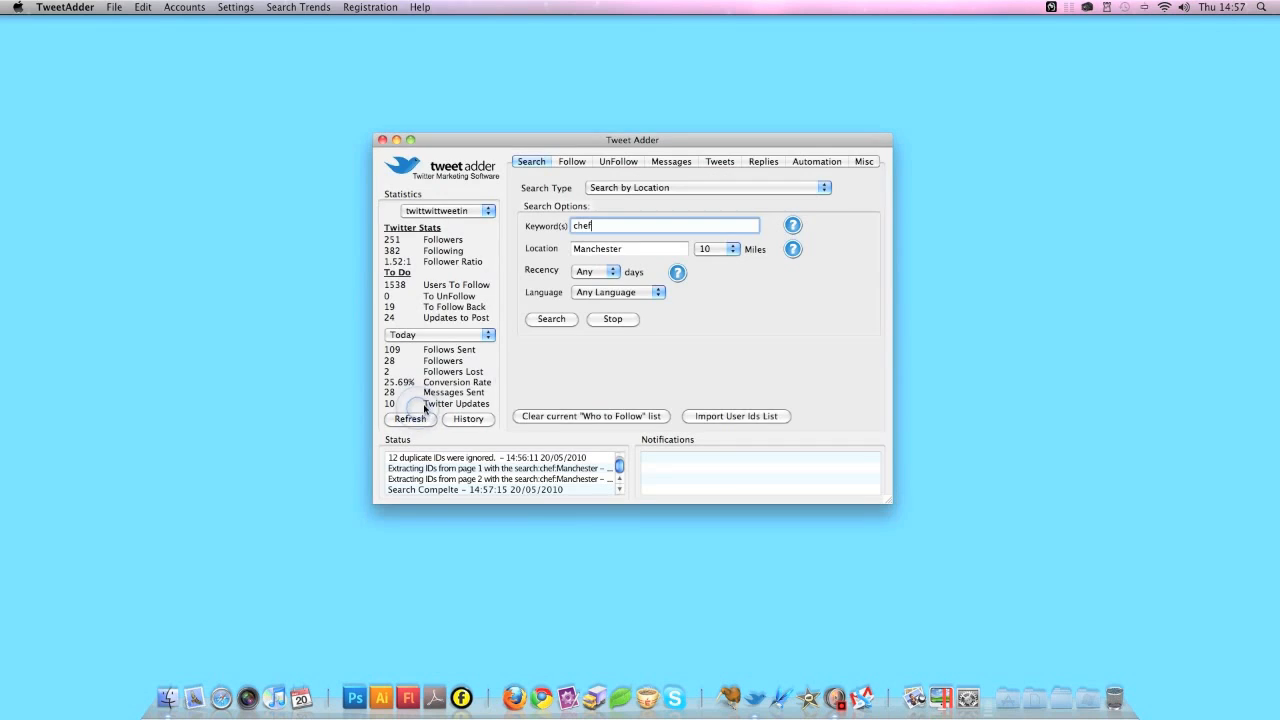
Change the search type to Search by Followers of Another User and run it for the username twitmarketing.
{"action": "left_click", "coordinate": [661, 189]}
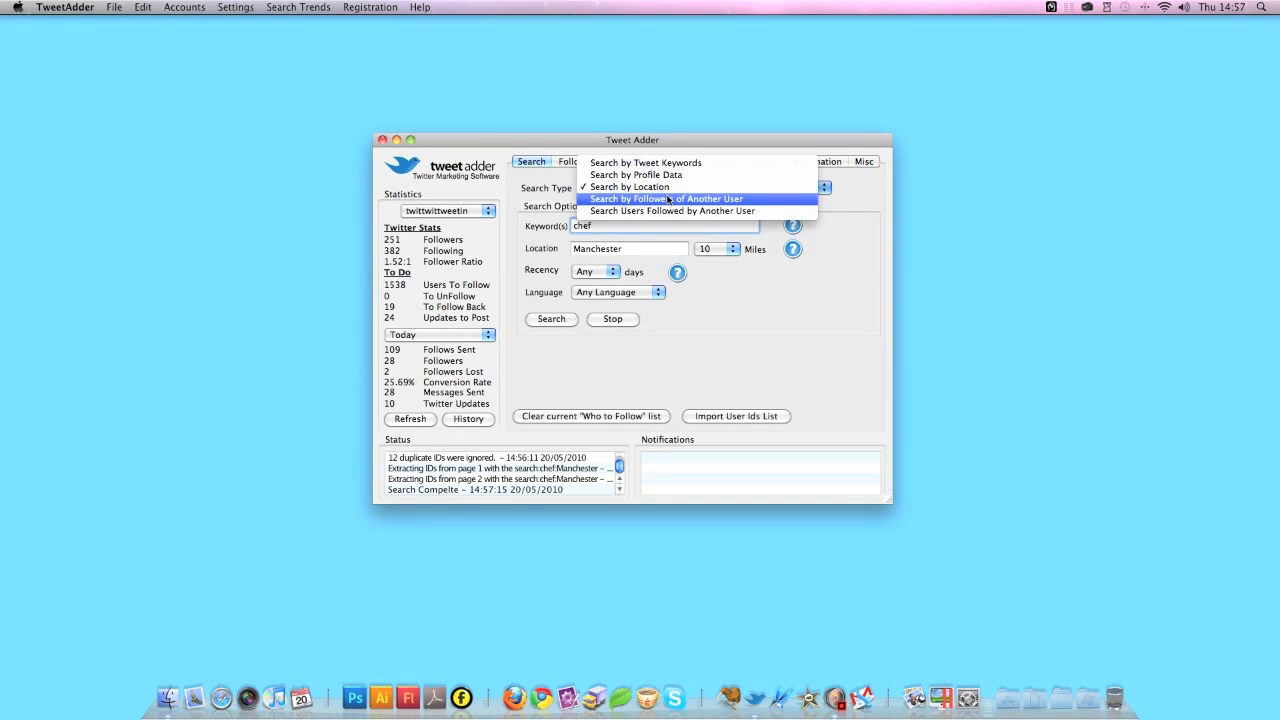
{"action": "left_click", "coordinate": [652, 204]}
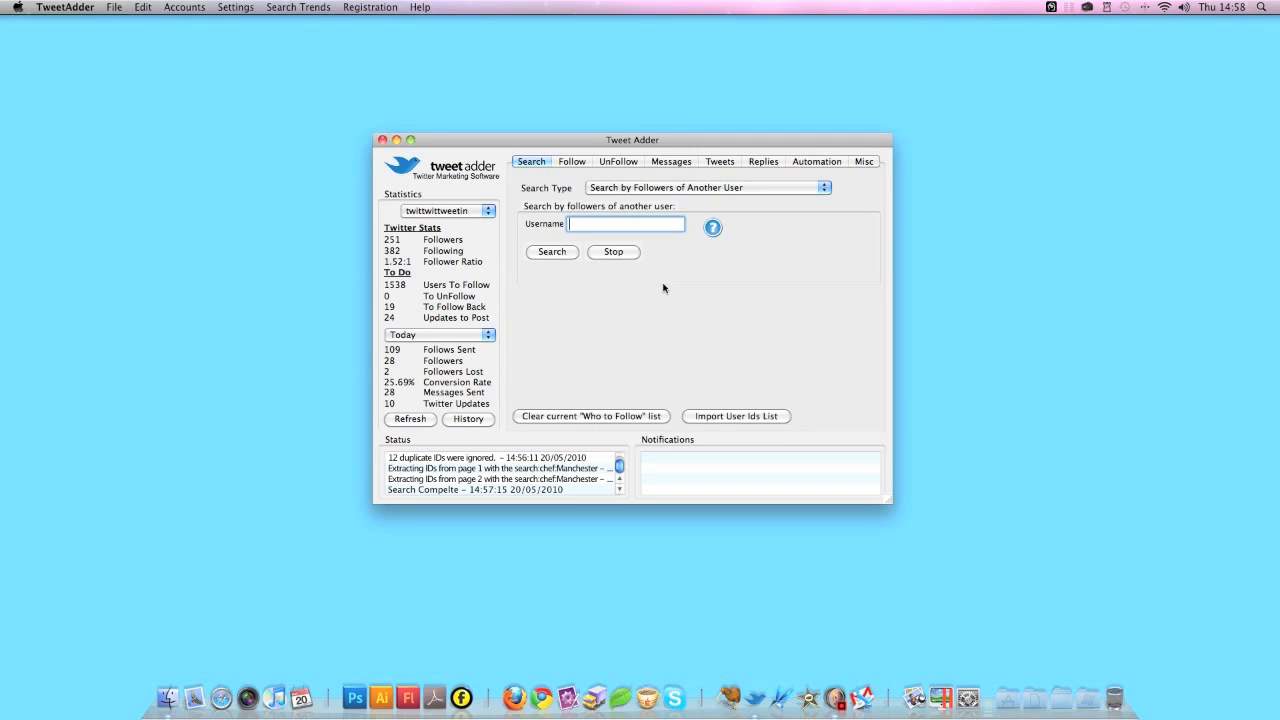
{"action": "type", "text": "twitmarketing"}
{"action": "left_click", "coordinate": [537, 252]}
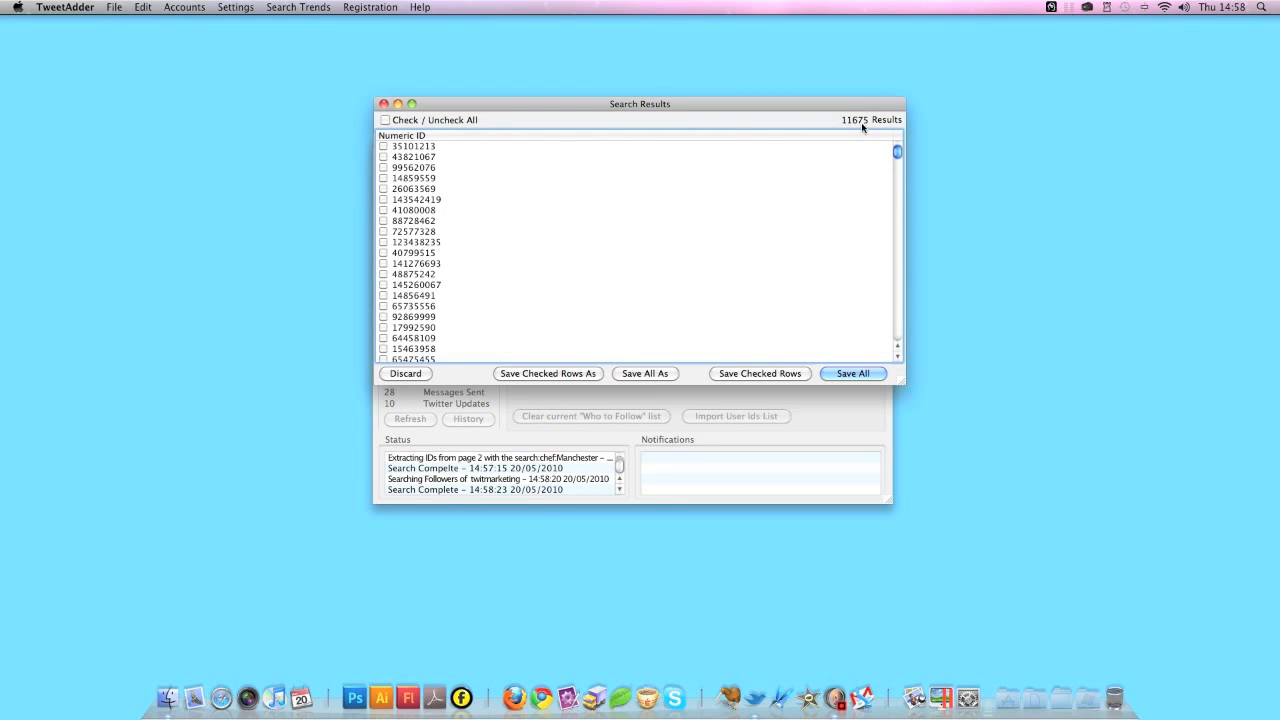
Save all the found followers of twitmarketing to the list of users to follow.
{"action": "left_click_drag", "start_coordinate": [897, 152], "coordinate": [871, 138]}
{"action": "left_click", "coordinate": [850, 373]}
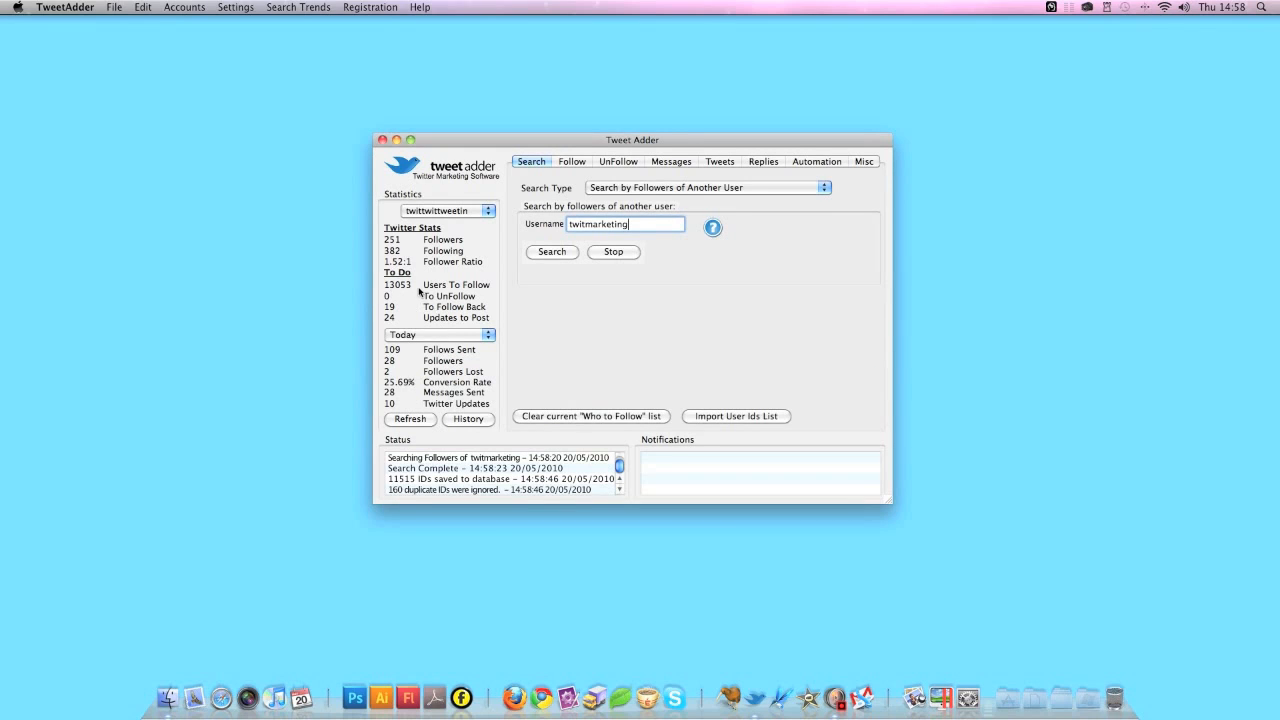
{"action": "left_click", "coordinate": [607, 337]}
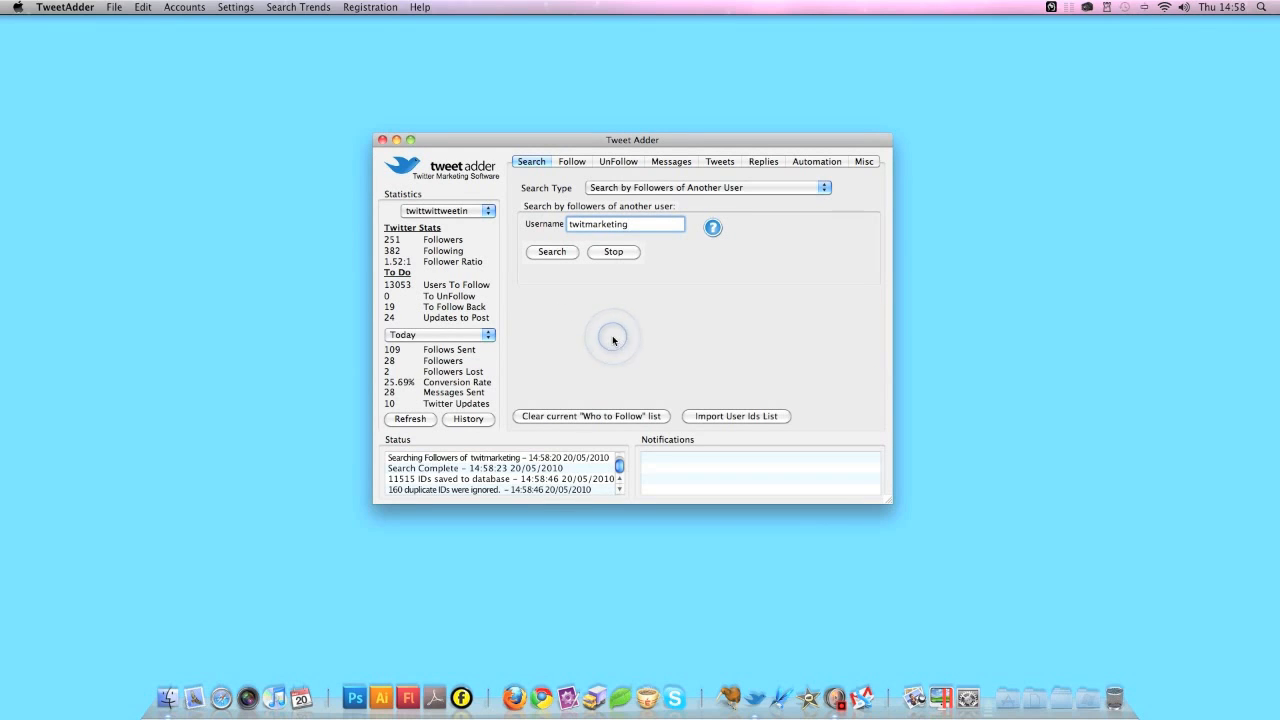